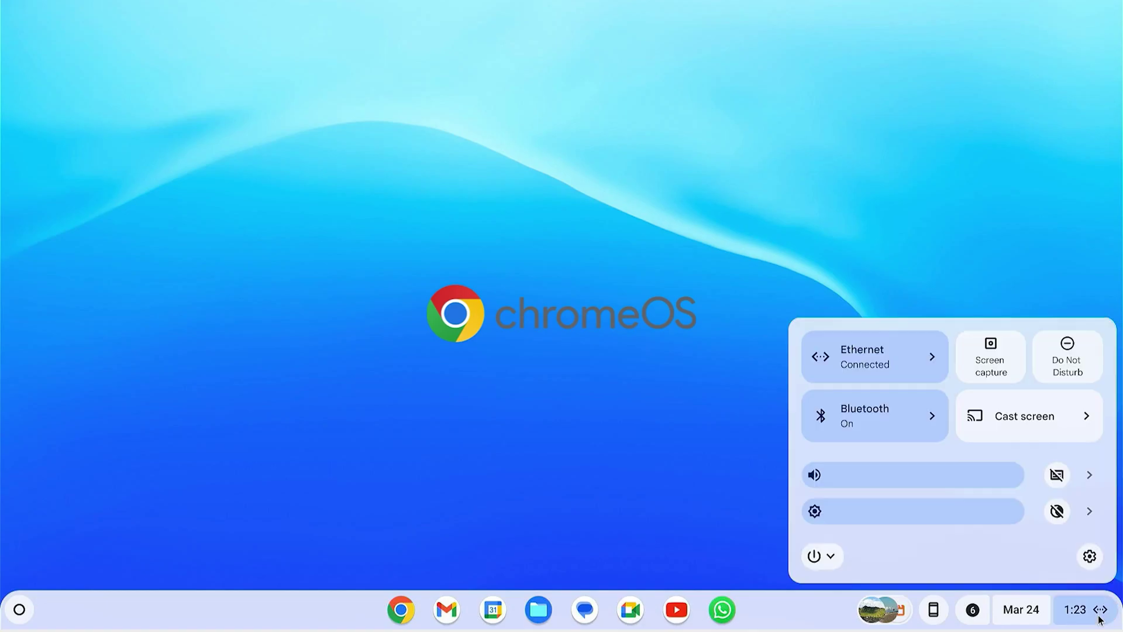
# Step: View the ChromeOS version under Settings > About ChromeOS, then search the Play Store for Adobe Lightroom
pyautogui.click(1090, 556)
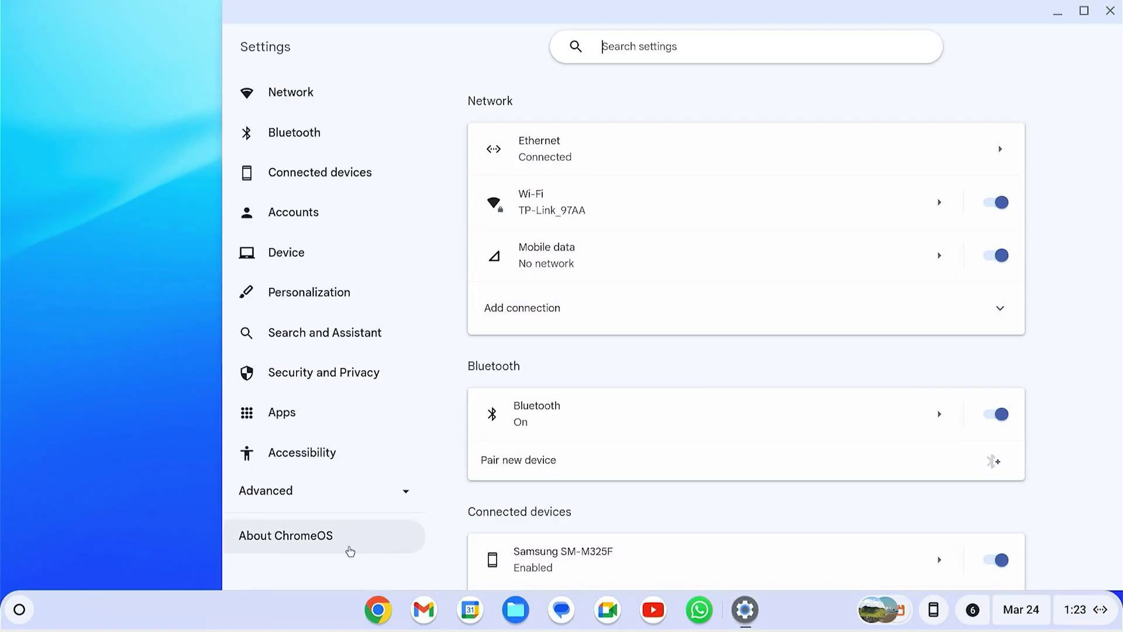
pyautogui.click(350, 550)
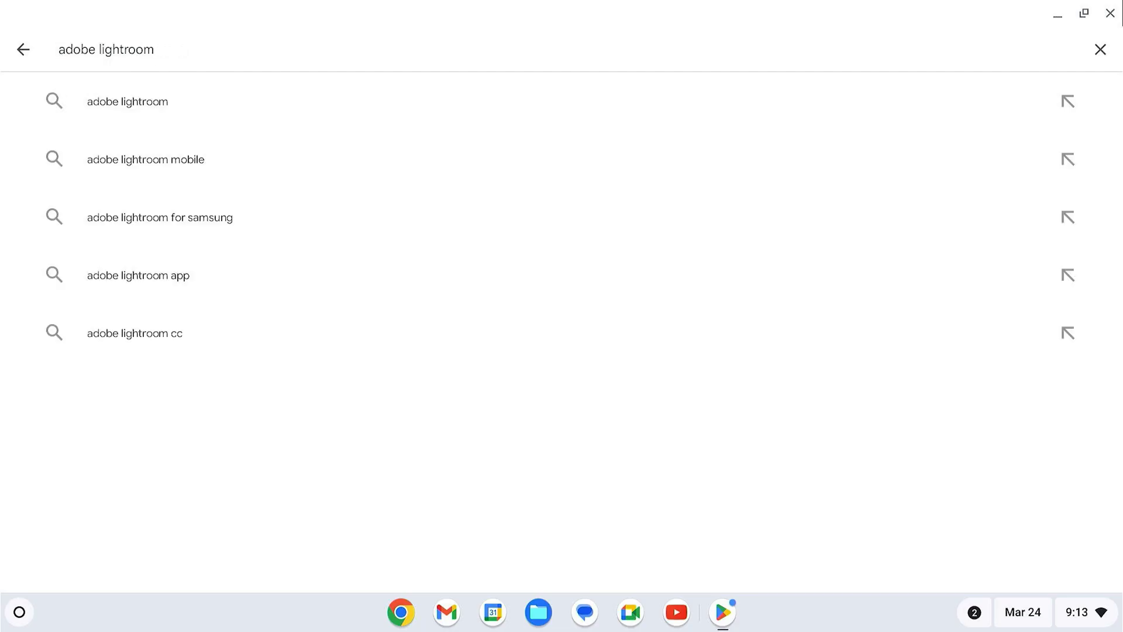
pyautogui.press('Return')
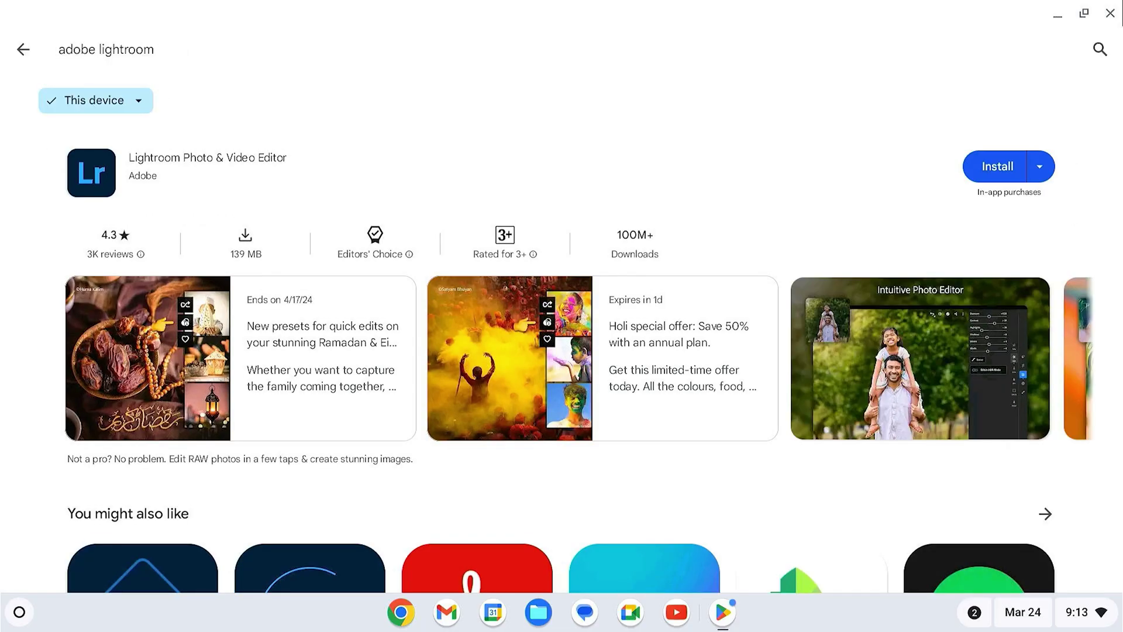
# Step: Search the Play Store for pubg instead, then highlight the Intel codenames Samus to Voxel in the note
pyautogui.click(135, 59)
pyautogui.hotkey('ctrl', 'a')
pyautogui.press('BackSpace')
pyautogui.write('pubg')
pyautogui.press('Return')
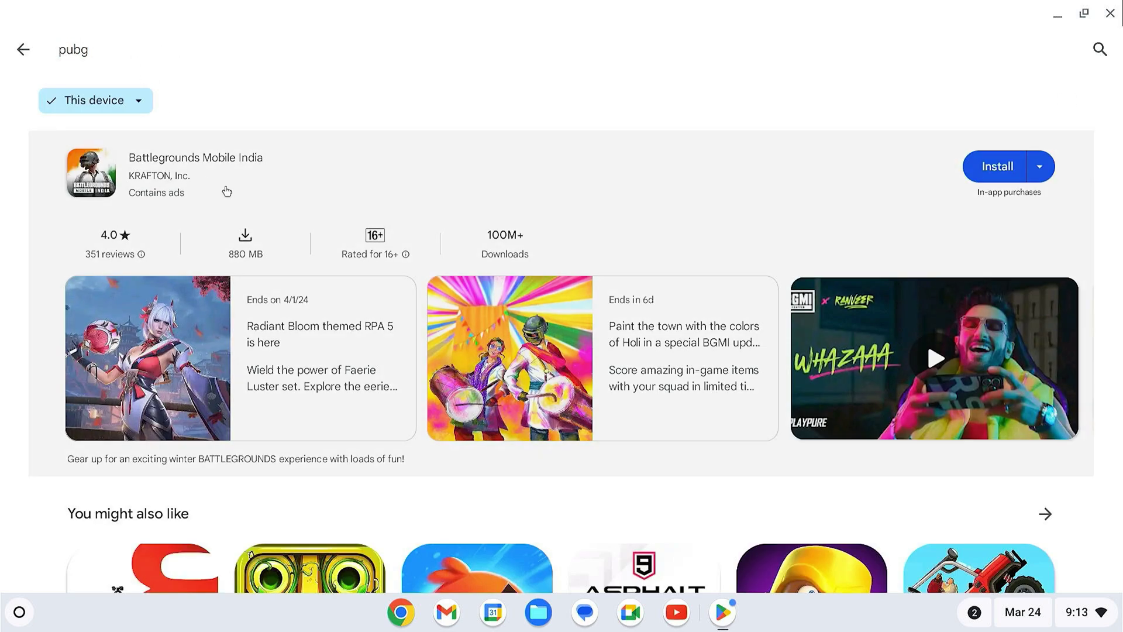
pyautogui.click(107, 46)
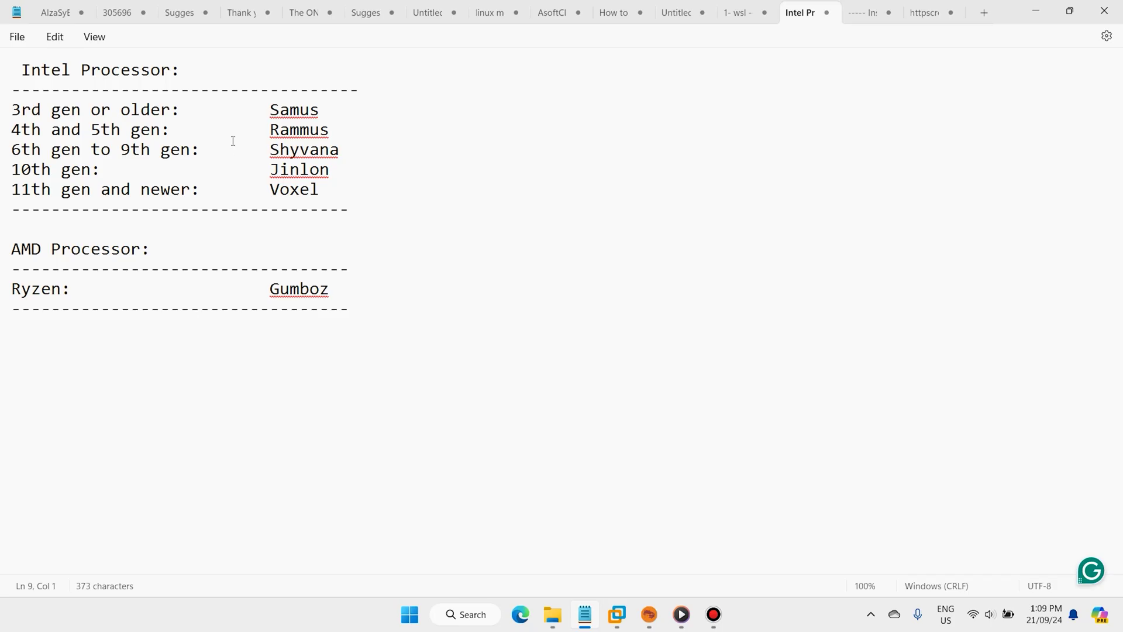
pyautogui.moveTo(257, 109); pyautogui.dragTo(326, 191)
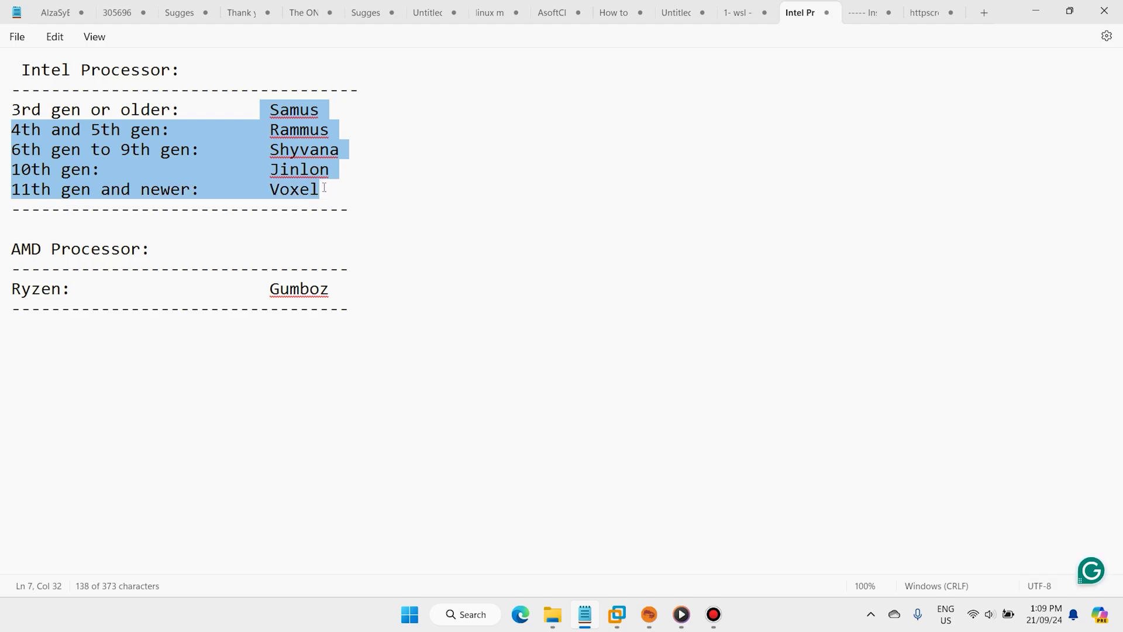
pyautogui.click(375, 181)
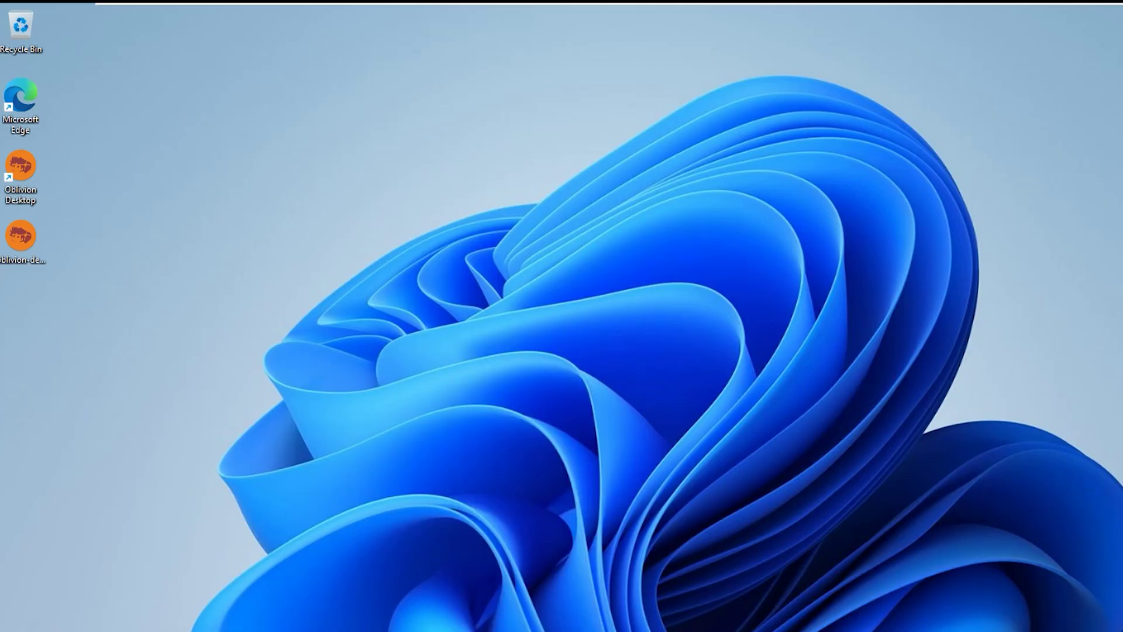
# Step: Open Task Manager from the Win+X menu, maximized on the Performance page with the CPU graphs
pyautogui.press('super+x')
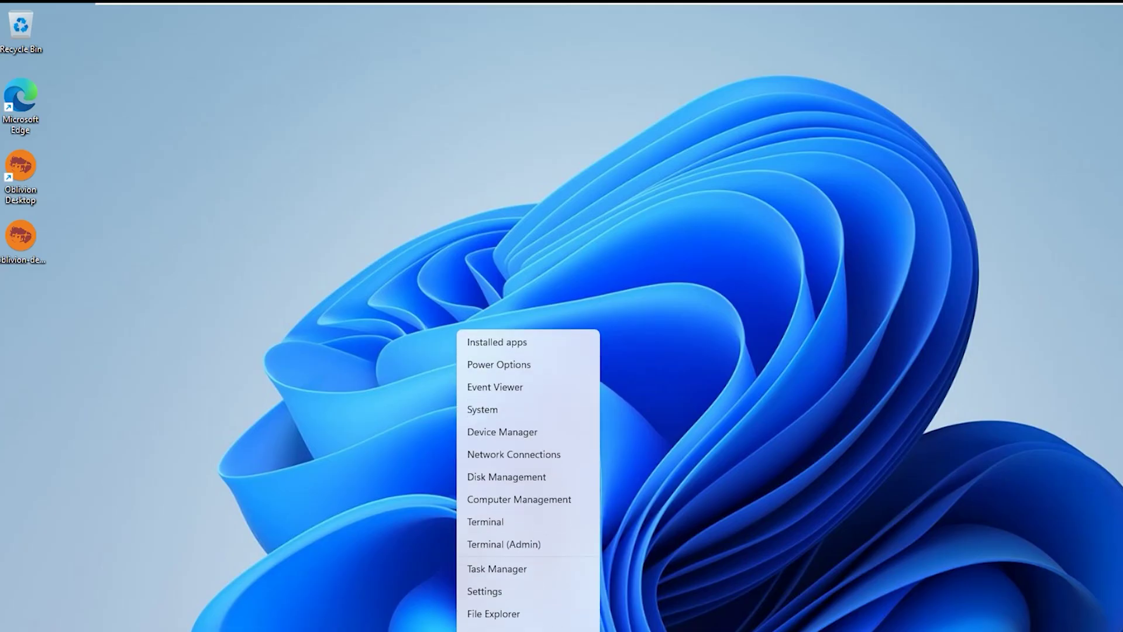
pyautogui.click(492, 569)
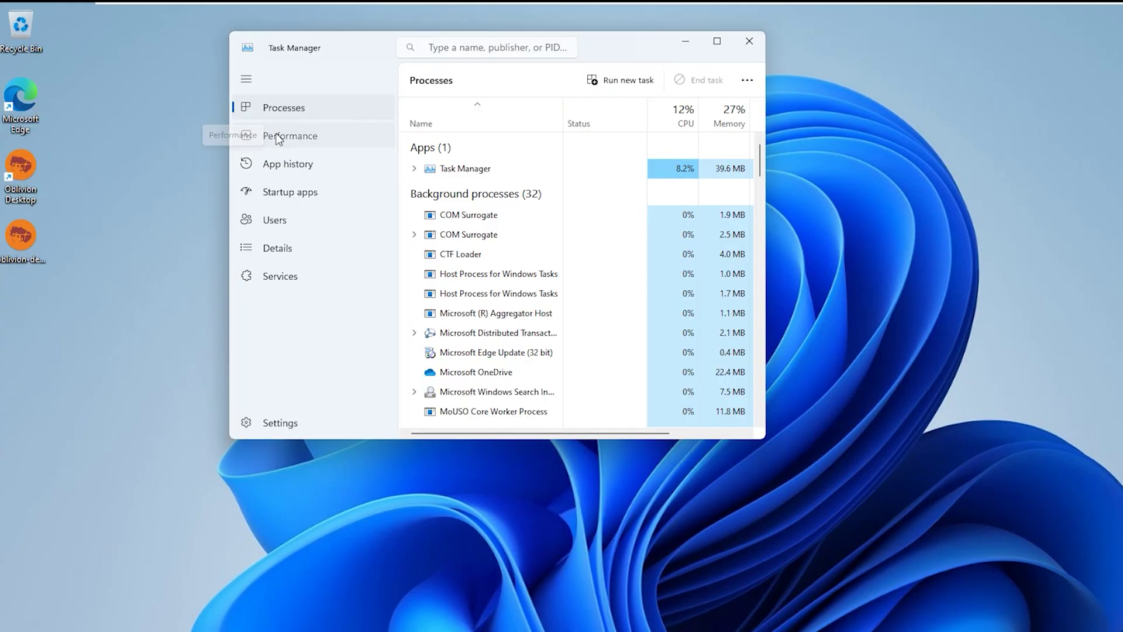
pyautogui.click(281, 136)
pyautogui.click(718, 40)
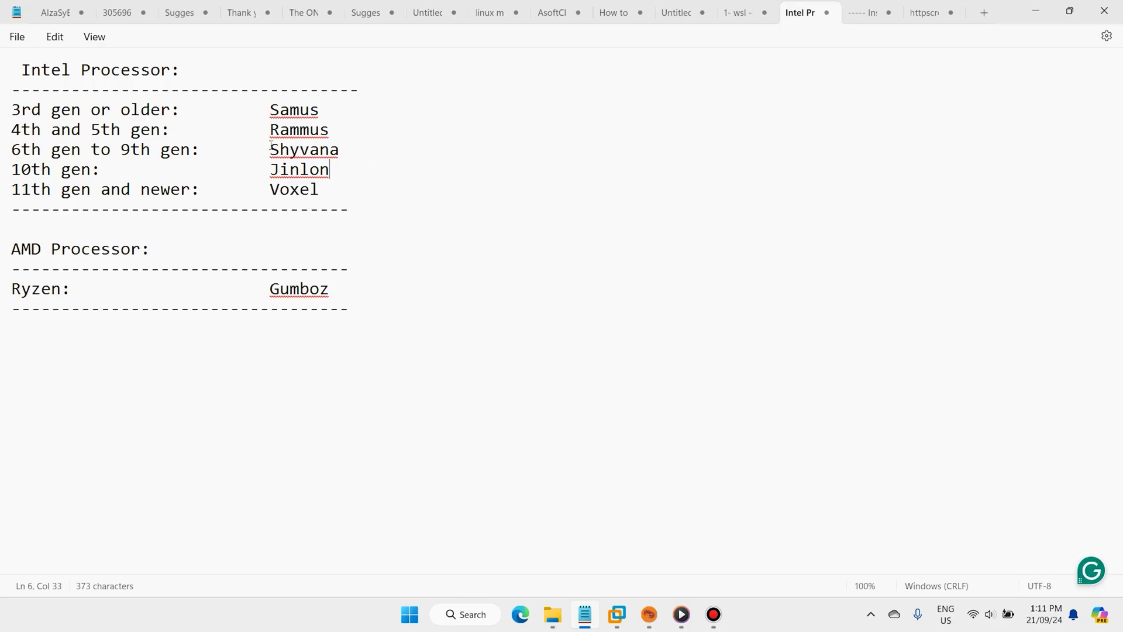
# Step: Copy the codename Shyvana from the note and load cros.tech in Chrome
pyautogui.moveTo(271, 149); pyautogui.dragTo(346, 151)
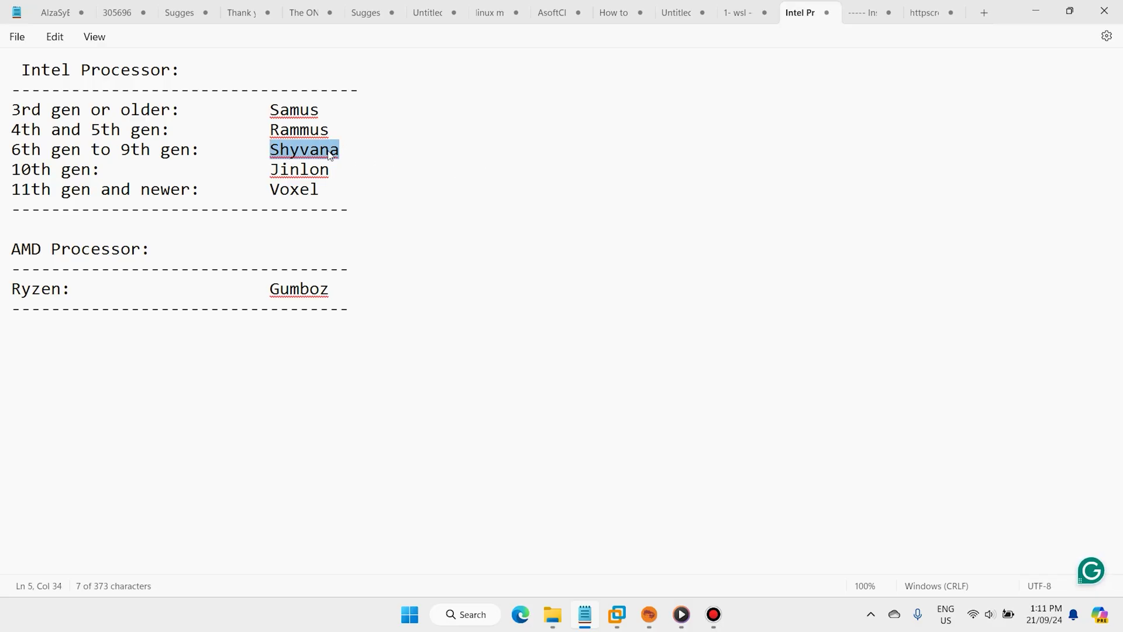
pyautogui.click(413, 619)
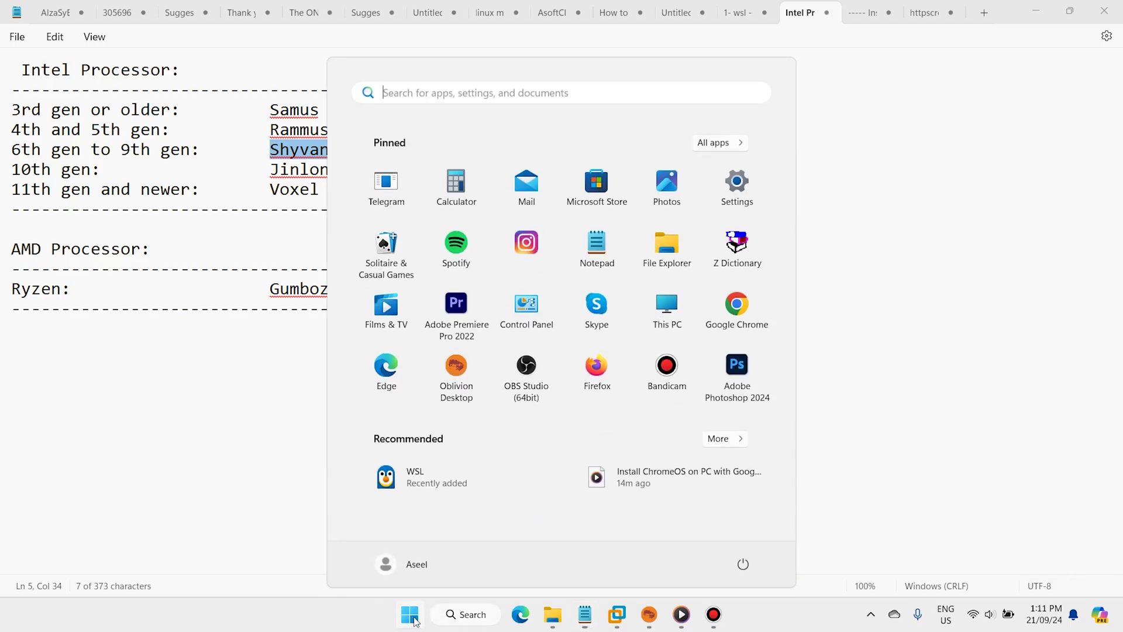
pyautogui.click(744, 307)
pyautogui.click(434, 45)
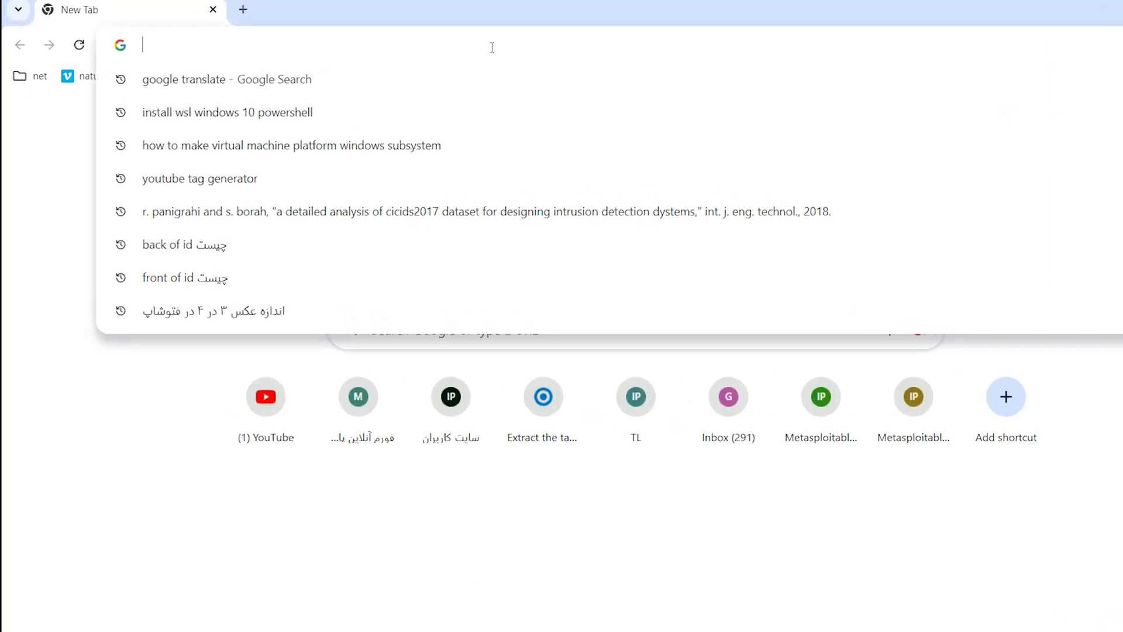
pyautogui.write('cros.tech')
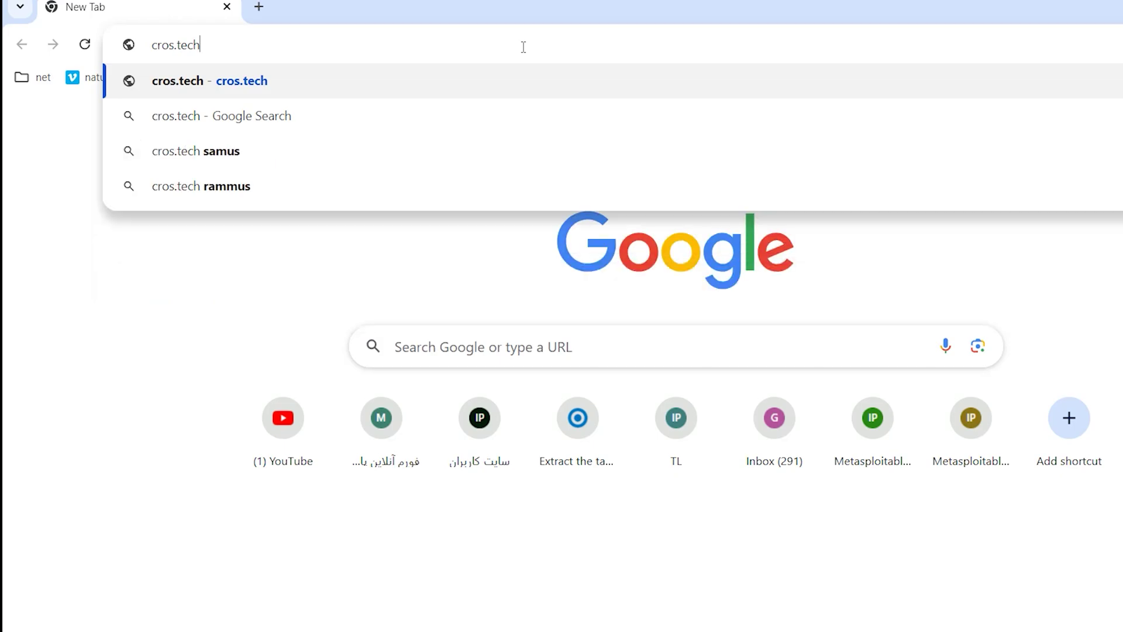
pyautogui.press('Return')
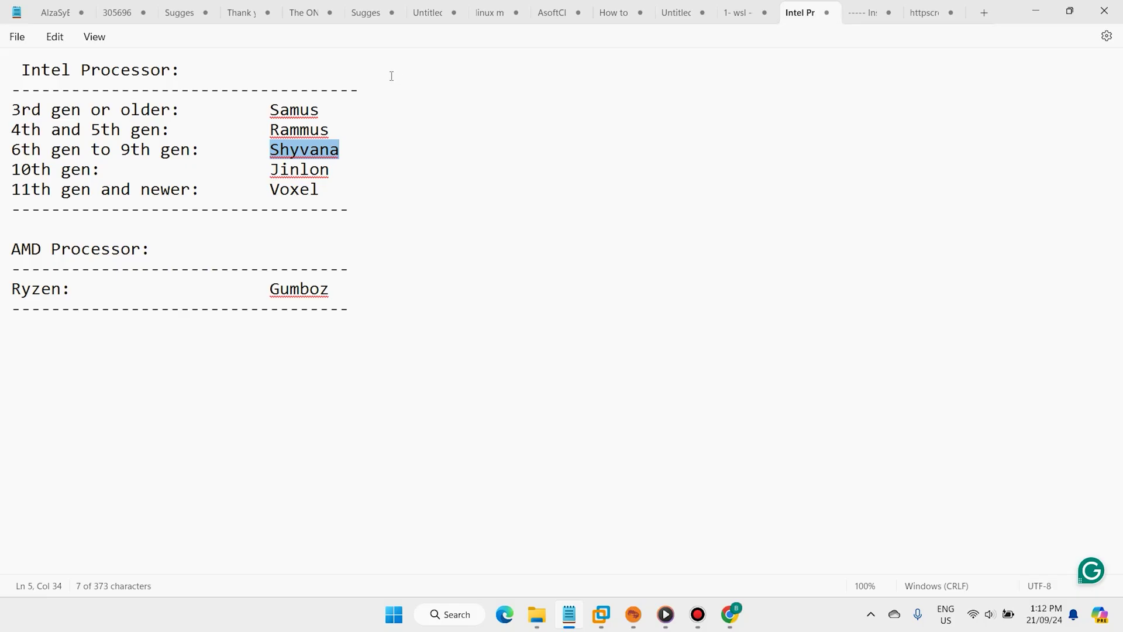
pyautogui.rightClick(315, 147)
pyautogui.press('Escape')
# Step: Search cros.tech for Shyvana and download the version 128 recovery image for the shyvana codename
pyautogui.click(730, 615)
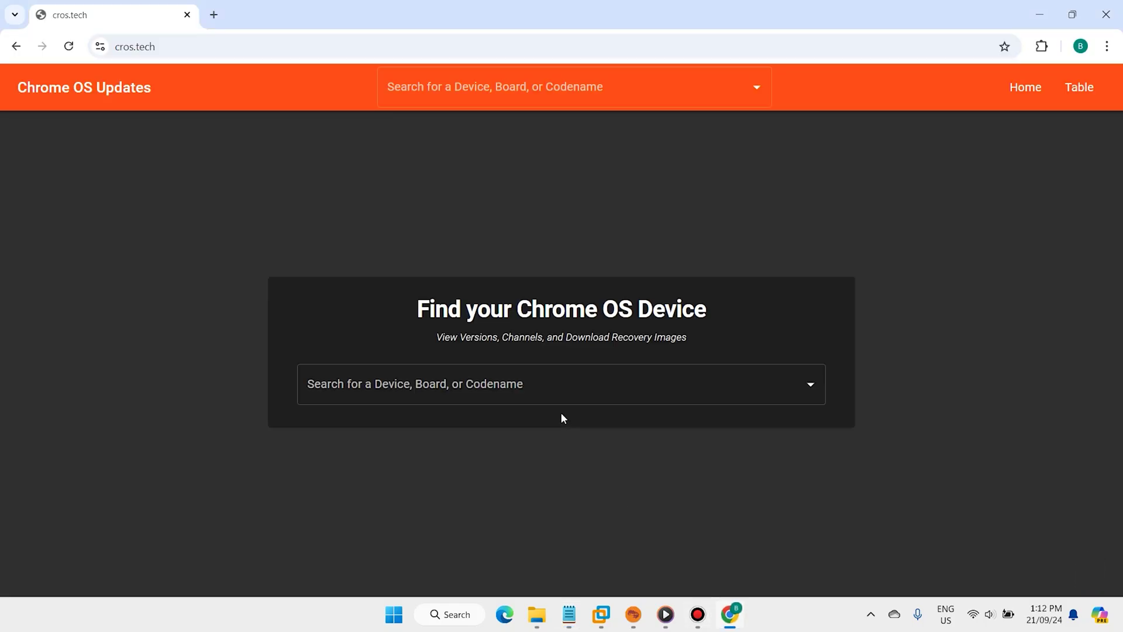
pyautogui.rightClick(550, 379)
pyautogui.click(612, 183)
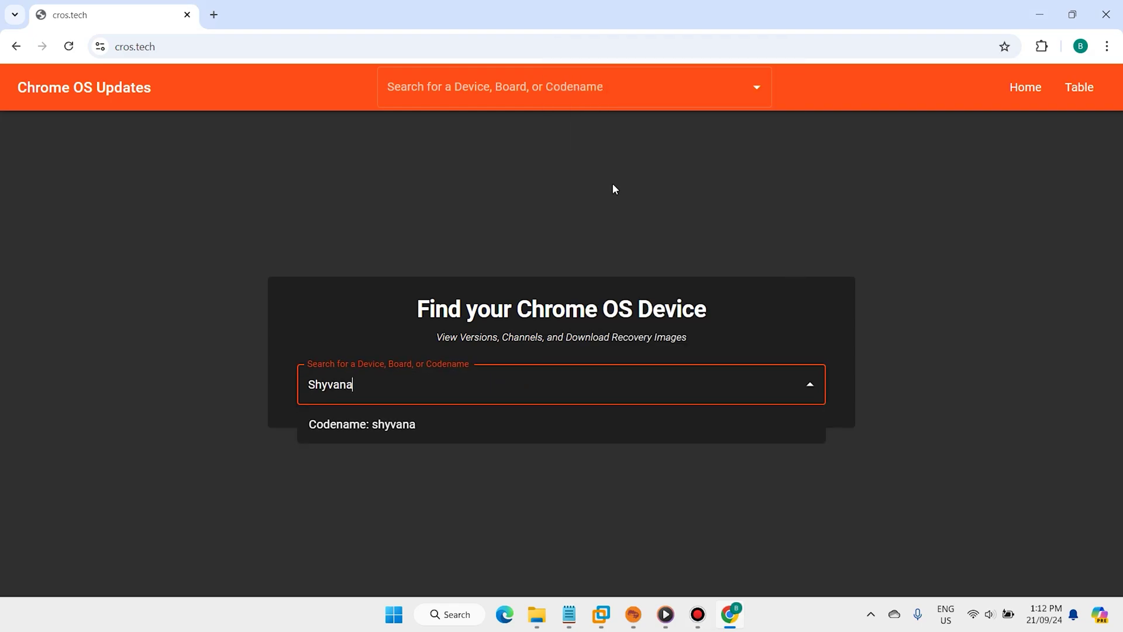
pyautogui.click(395, 425)
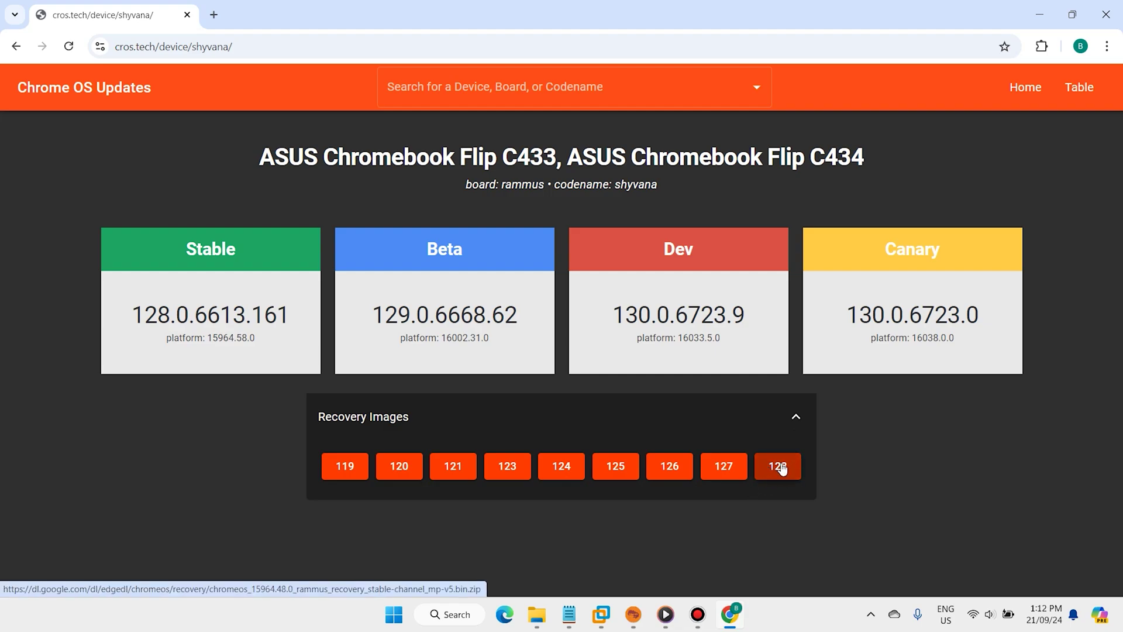
pyautogui.click(782, 469)
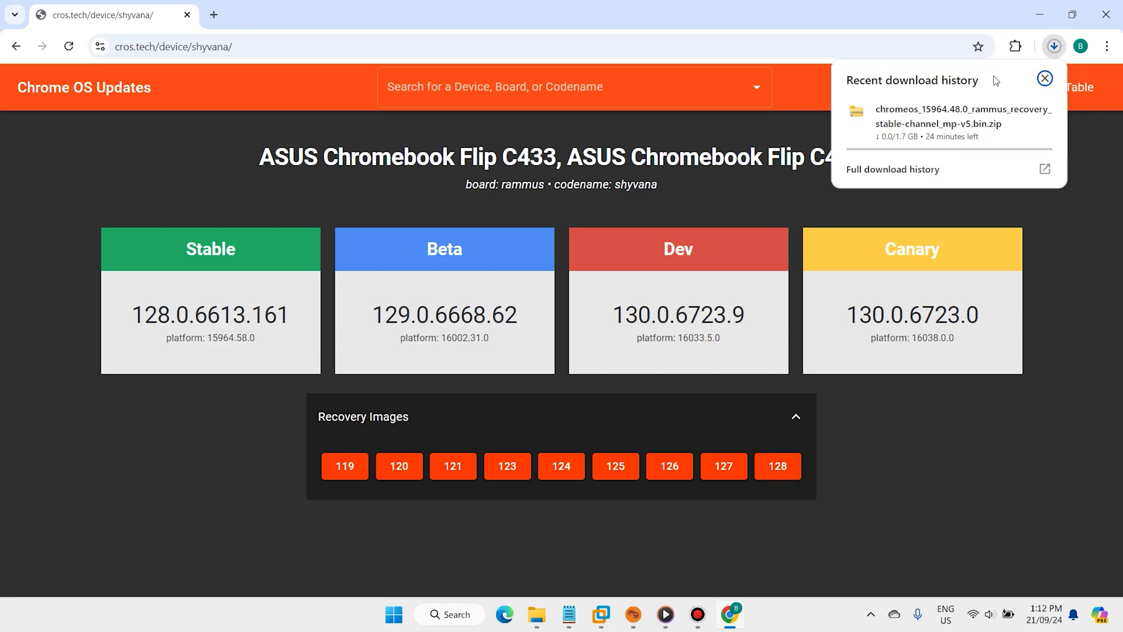
pyautogui.moveTo(932, 141)
pyautogui.hotkey('ctrl', 't')
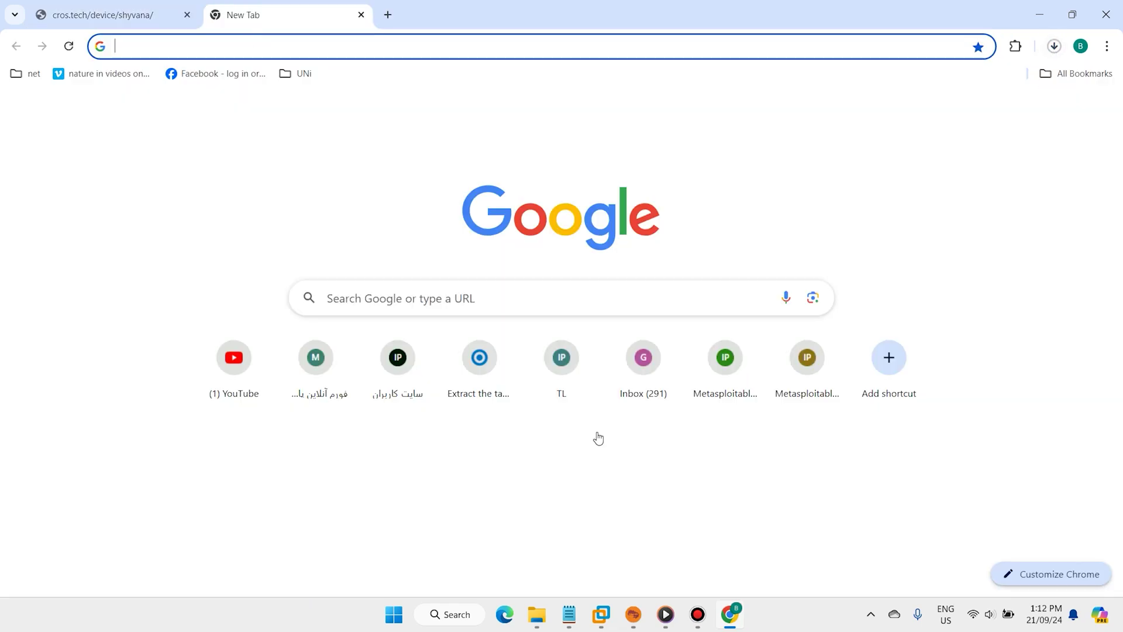
# Step: Find the sebanc/brunch GitHub releases via 'download brunch GitHub' and download brunch_r127_stable_20240902.tar.gz
pyautogui.write('download brunch GitHub')
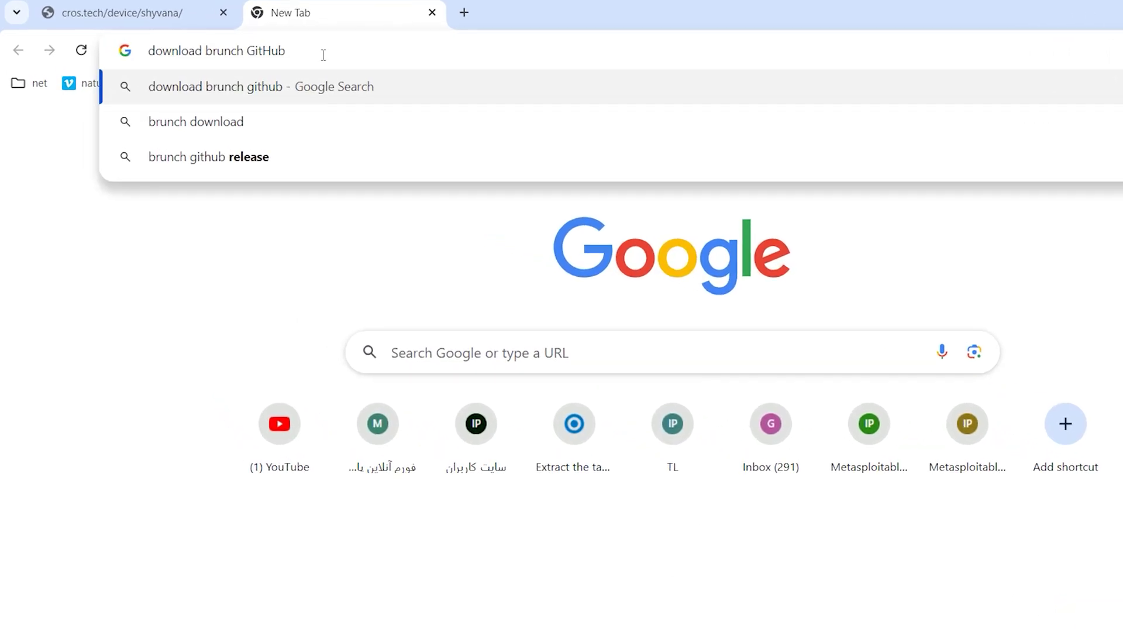
pyautogui.press('Return')
pyautogui.middleClick(216, 226)
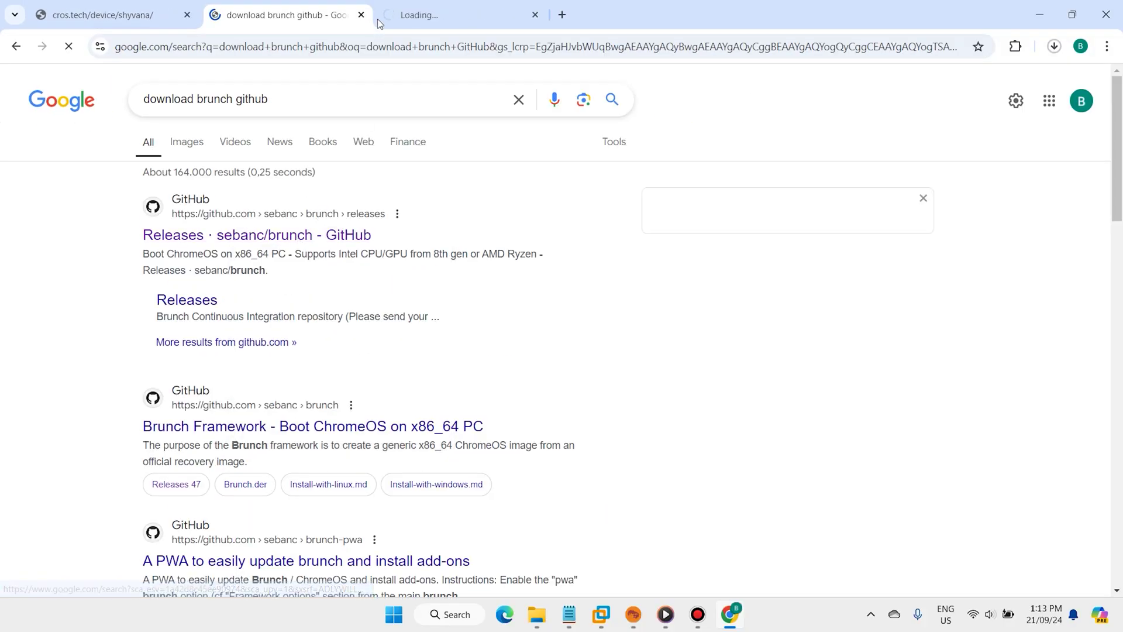
pyautogui.click(443, 13)
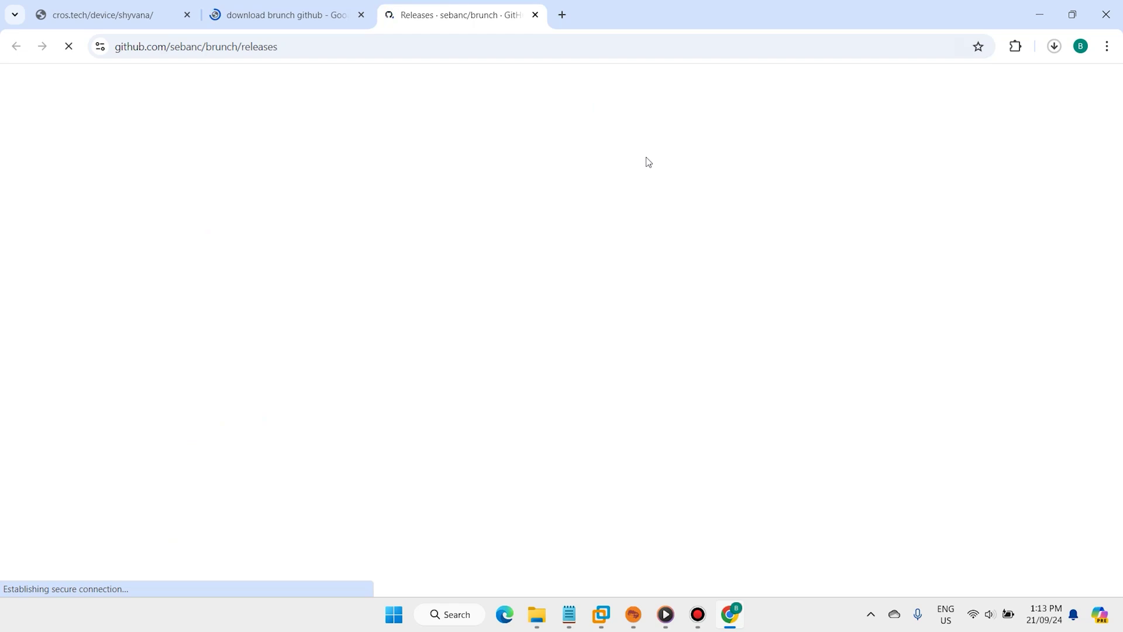
pyautogui.scroll(-8, 639, 166)
pyautogui.scroll(2, 527, 159)
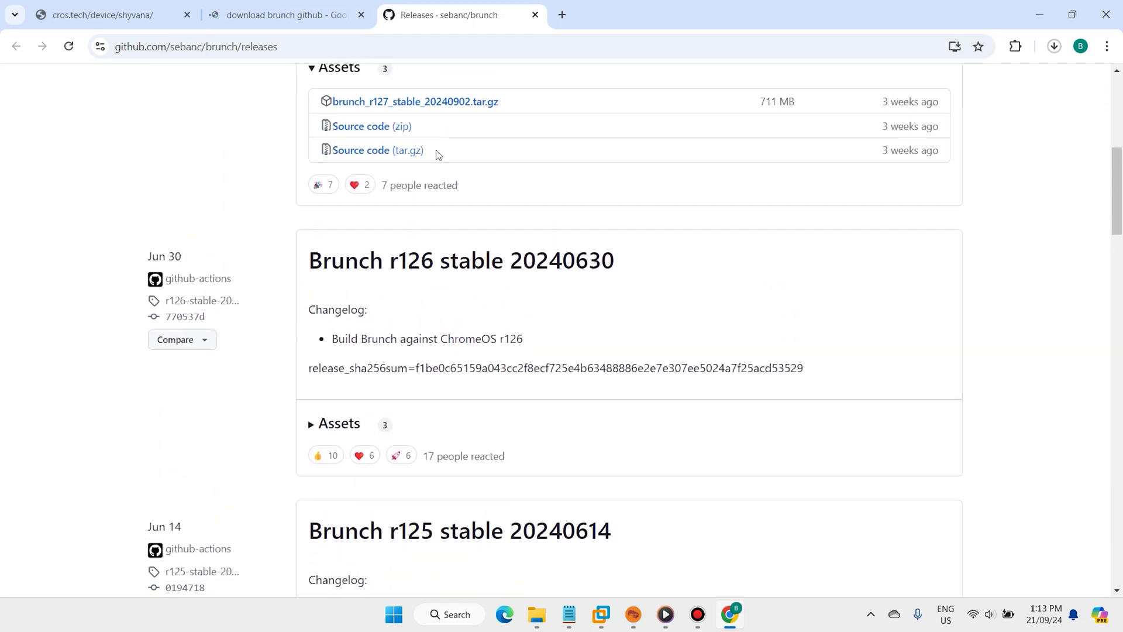
pyautogui.scroll(1, 401, 123)
pyautogui.click(376, 174)
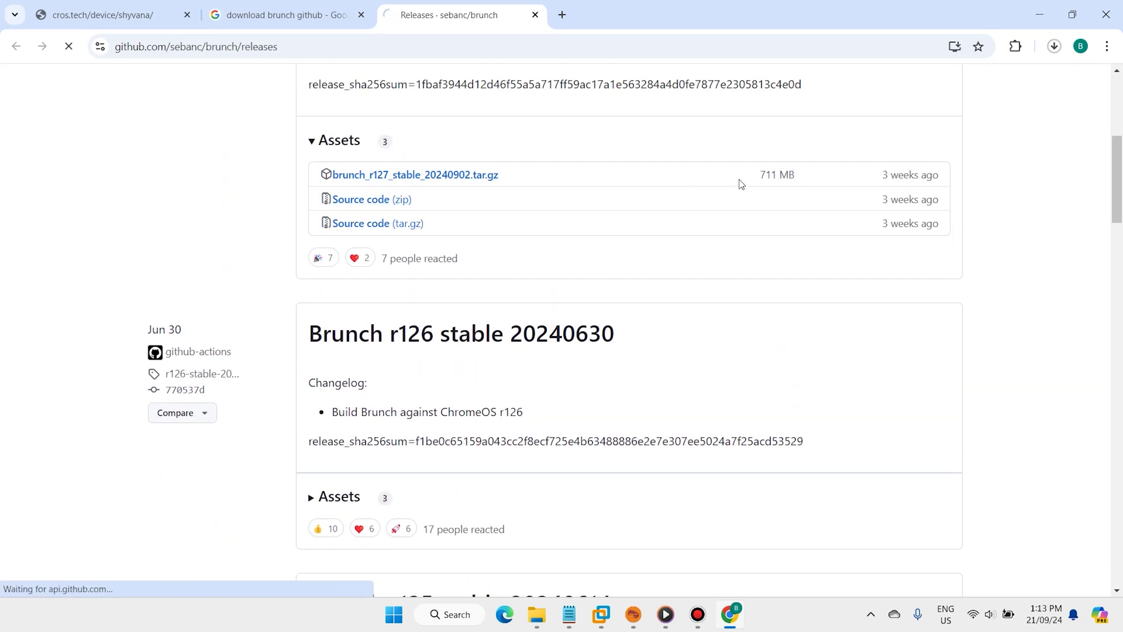
pyautogui.click(1055, 47)
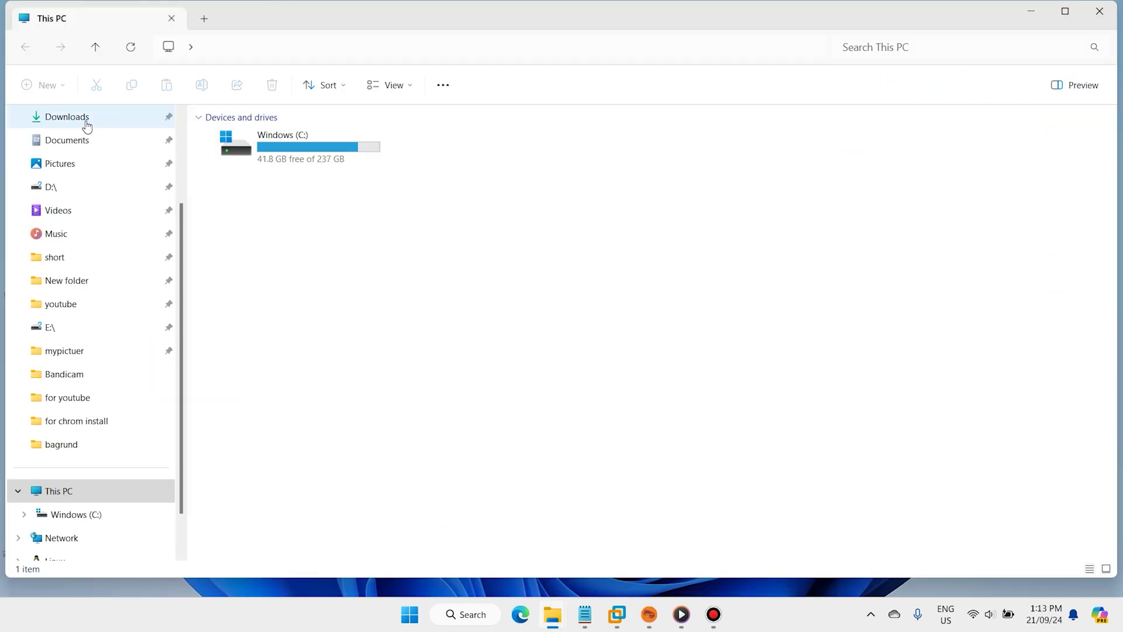
# Step: Extract brunch_r127_stable_20240902.tar.gz with WinRAR into the for chrom install folder
pyautogui.click(86, 124)
pyautogui.doubleClick(220, 170)
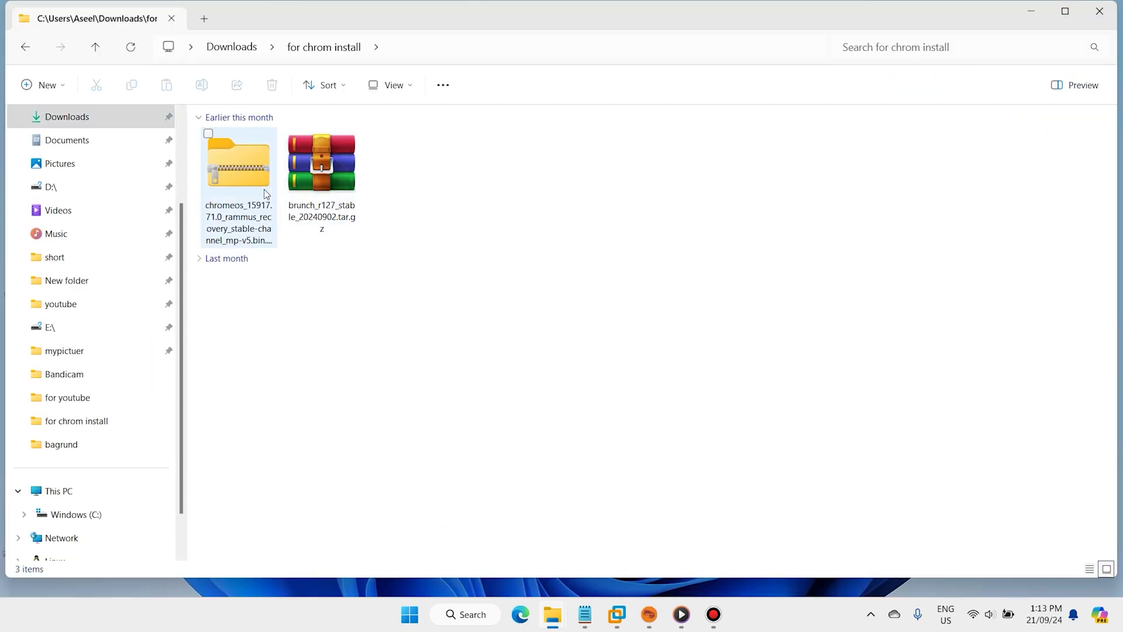
pyautogui.moveTo(439, 201); pyautogui.dragTo(318, 181)
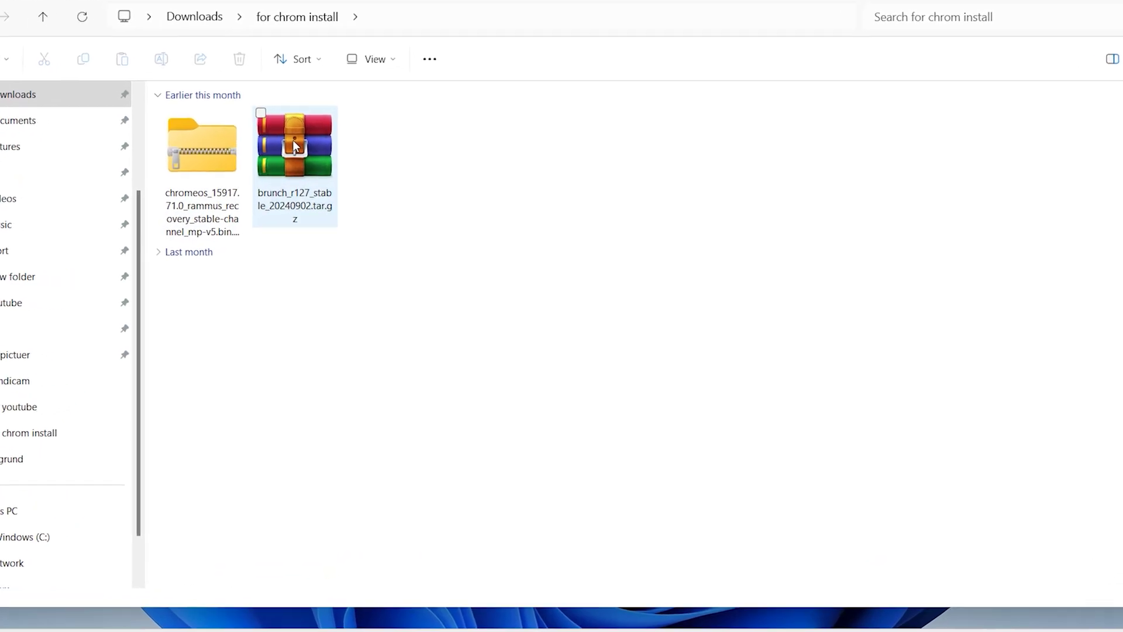
pyautogui.rightClick(272, 129)
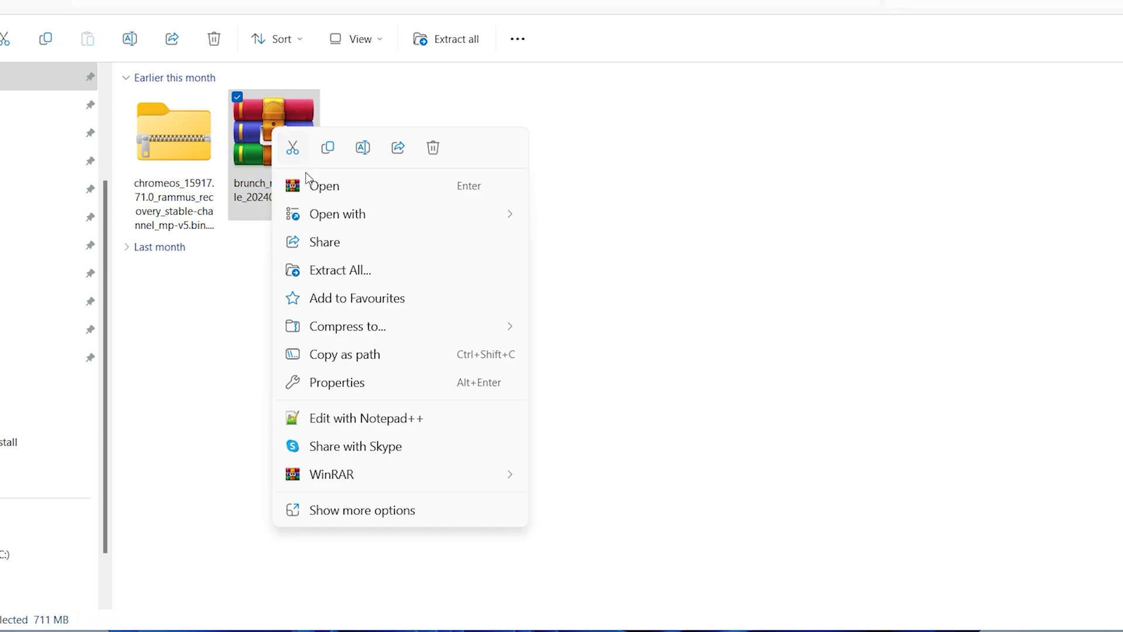
pyautogui.moveTo(411, 222)
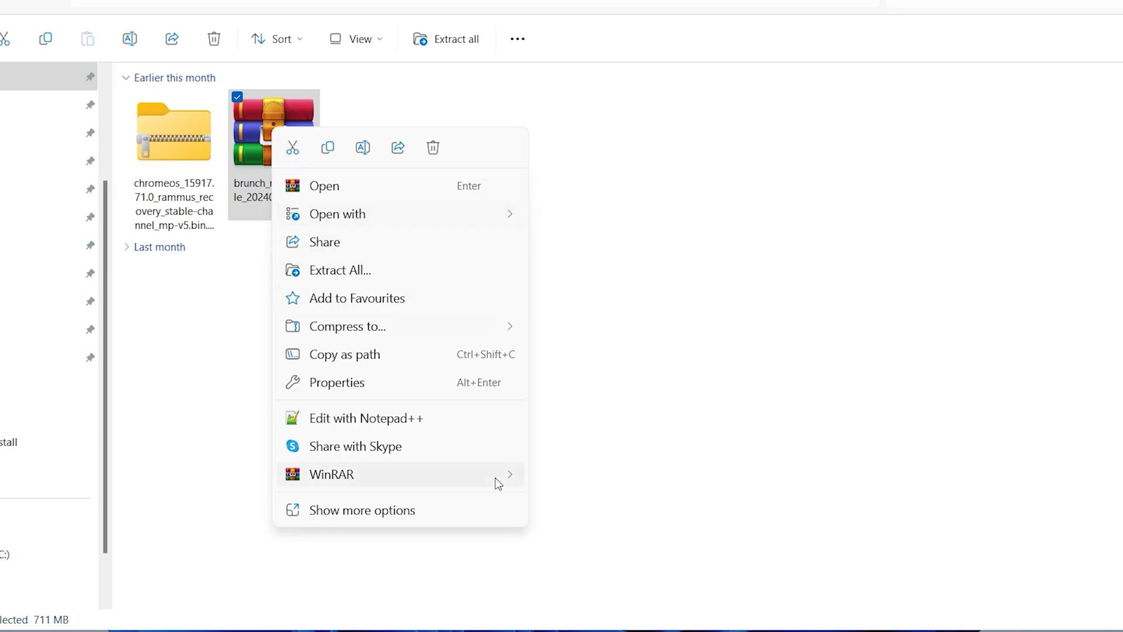
pyautogui.moveTo(500, 476)
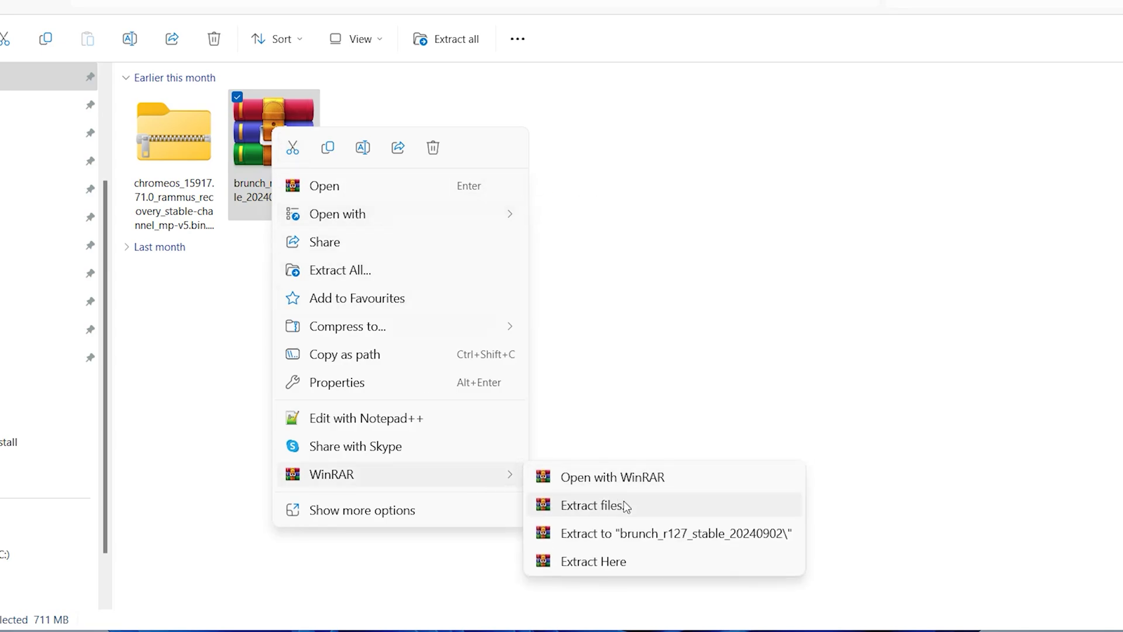
pyautogui.click(603, 564)
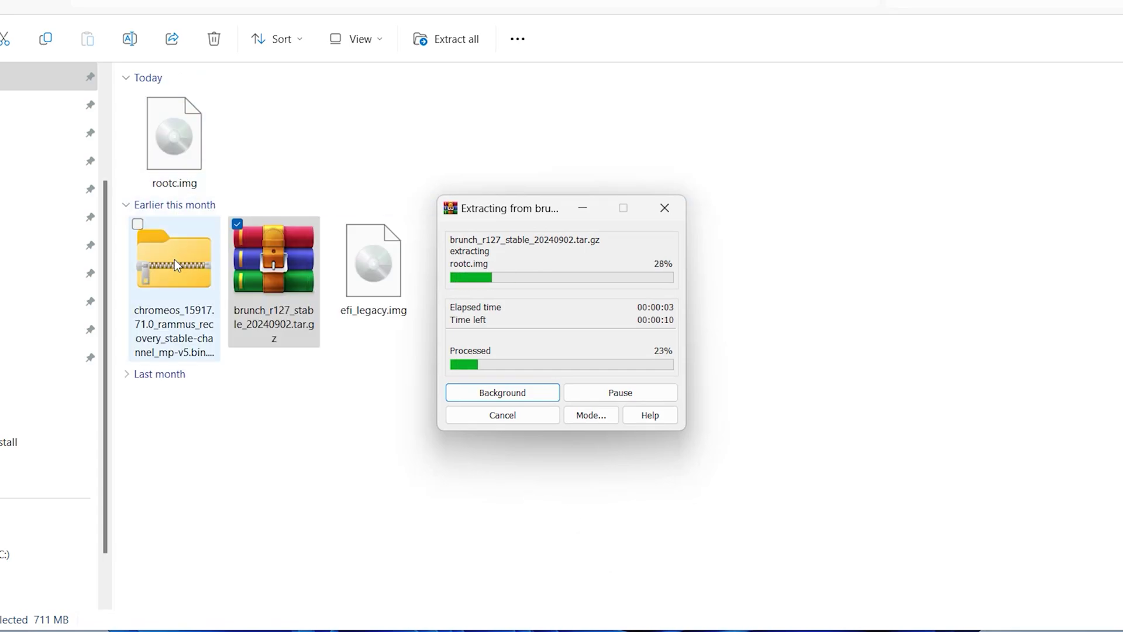
# Step: Extract the ChromeOS recovery zip to the suggested chromeos_15917.71.0_rammus_recovery_stable-channel_mp-v5.bin folder
pyautogui.rightClick(174, 258)
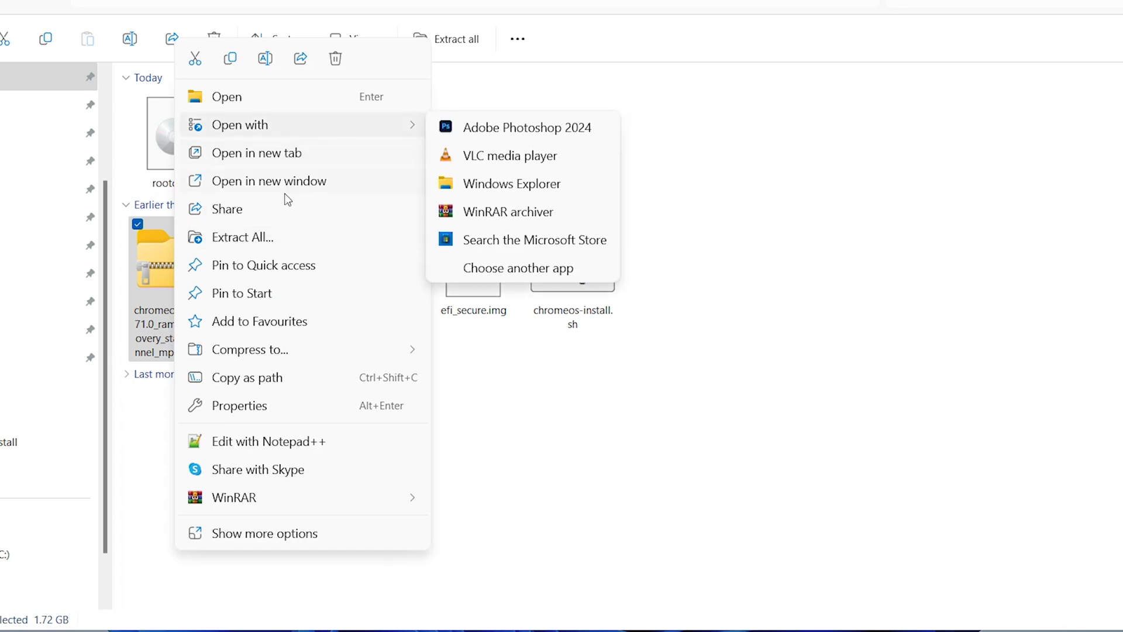
pyautogui.click(269, 237)
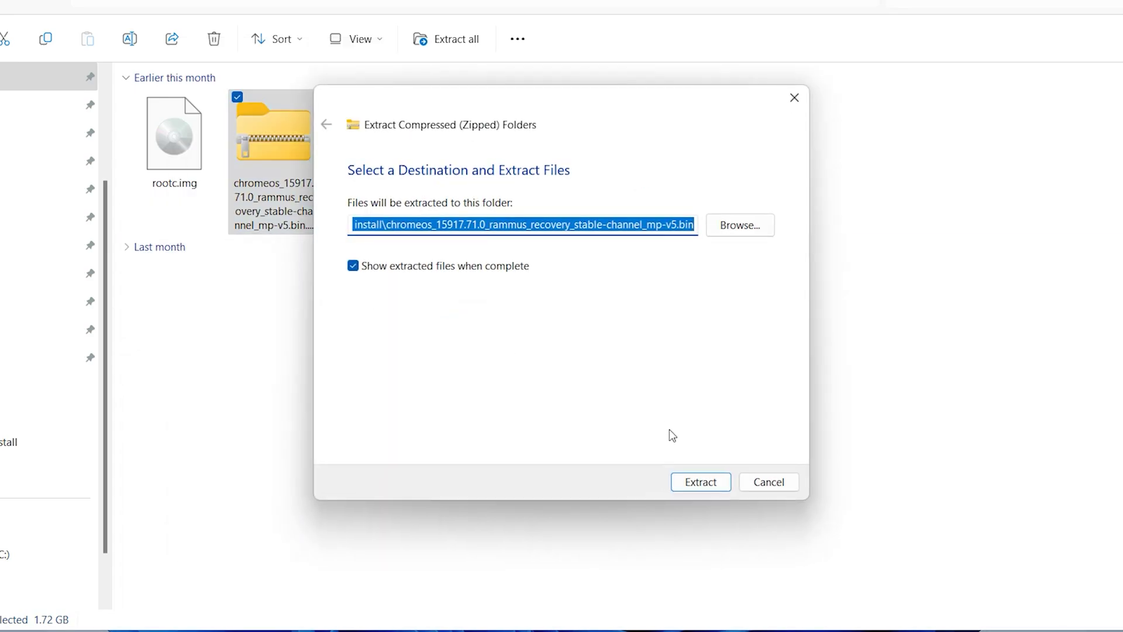
pyautogui.click(692, 481)
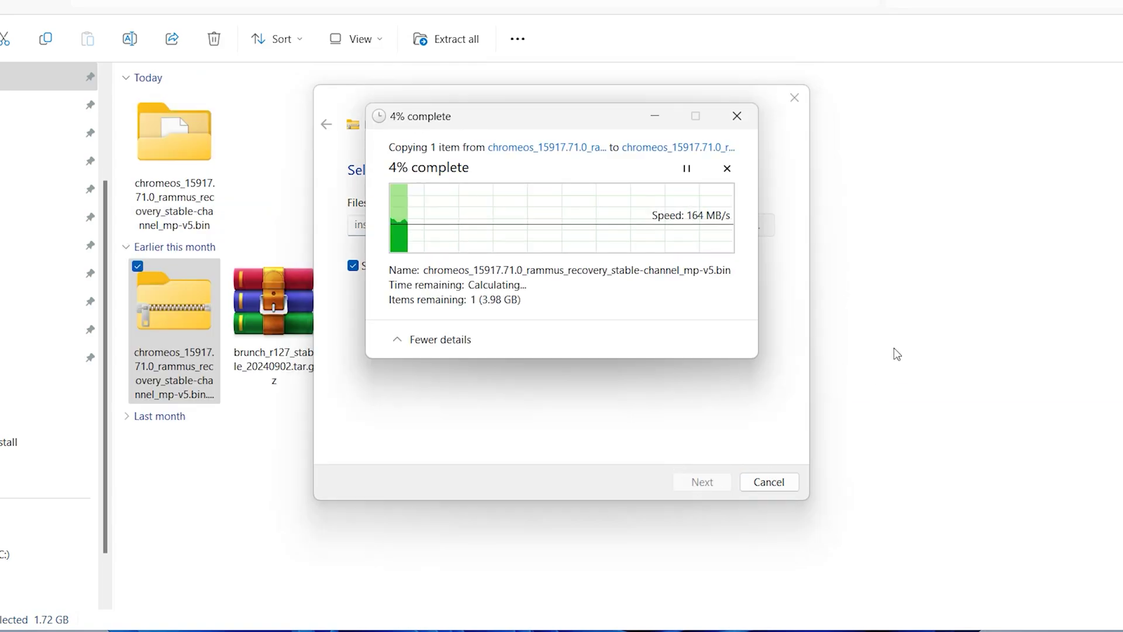
pyautogui.rightClick(429, 143)
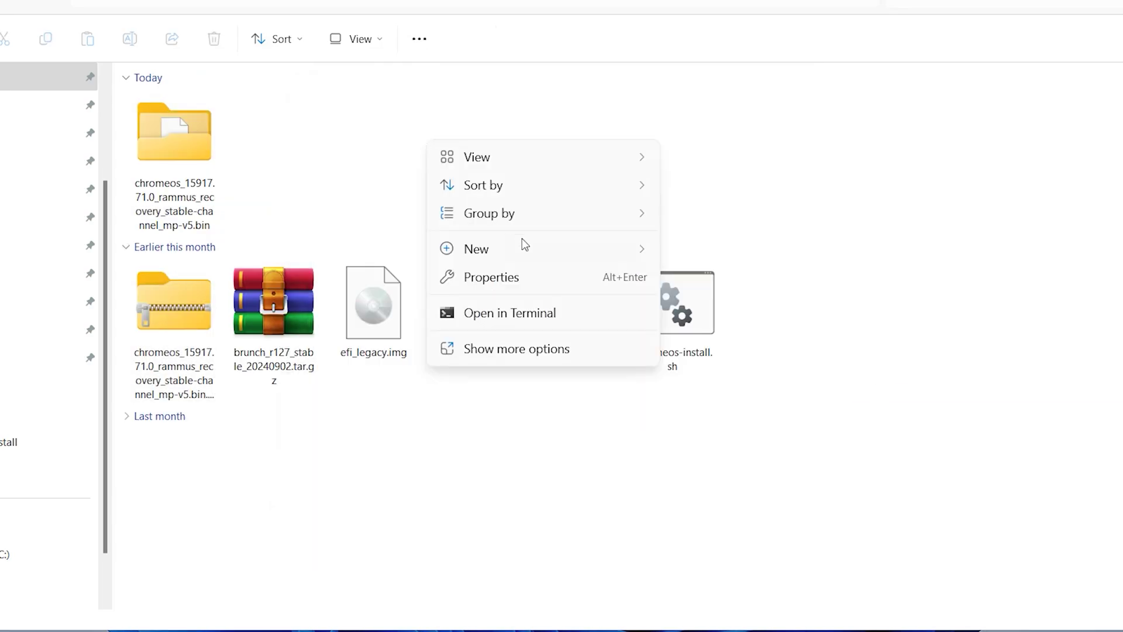
# Step: Create a new folder named chromeos in the for chrom install folder
pyautogui.moveTo(641, 251)
pyautogui.click(684, 252)
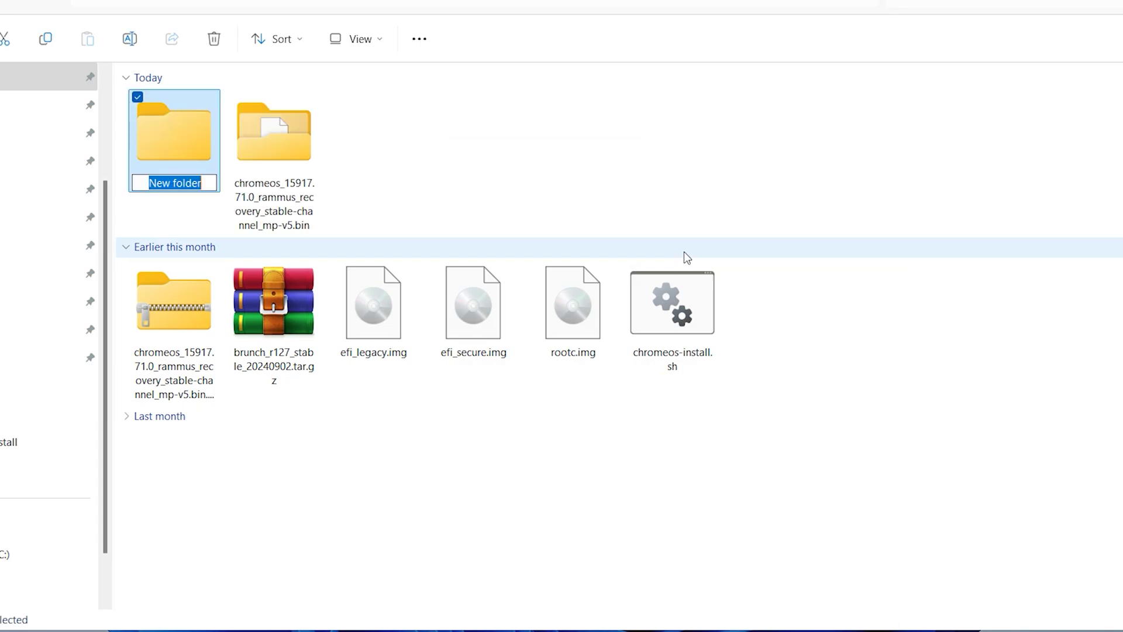
pyautogui.write('chro')
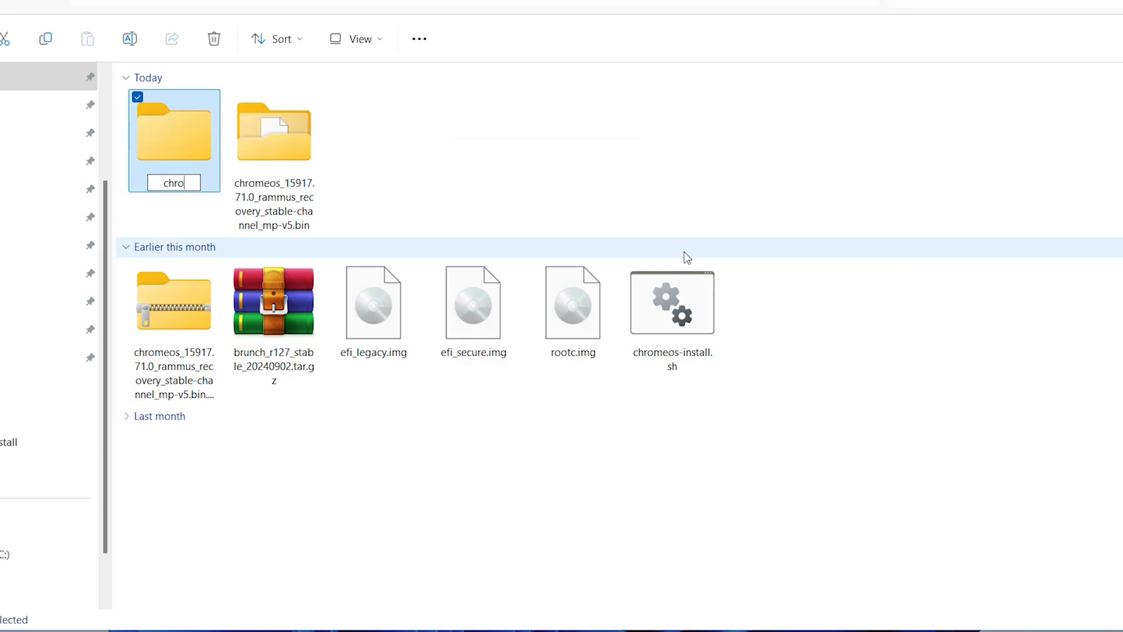
pyautogui.write('meos')
# Step: Copy efi_legacy.img, efi_secure.img, rootc.img and chromeos-install.sh into the chromeos folder
pyautogui.moveTo(757, 385); pyautogui.dragTo(372, 285)
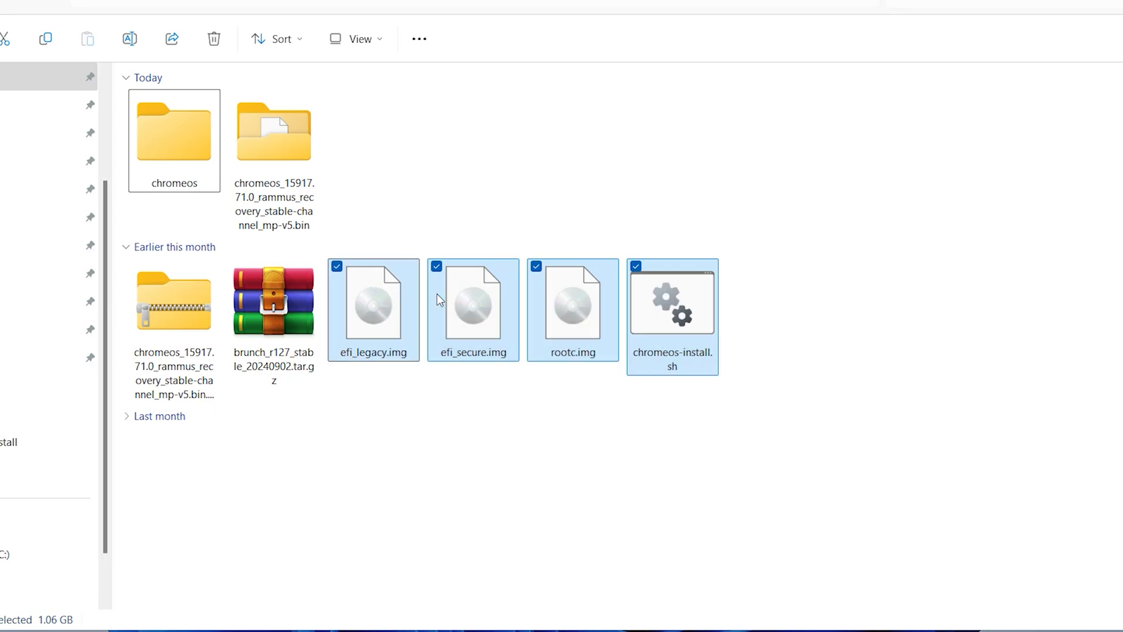
pyautogui.rightClick(653, 313)
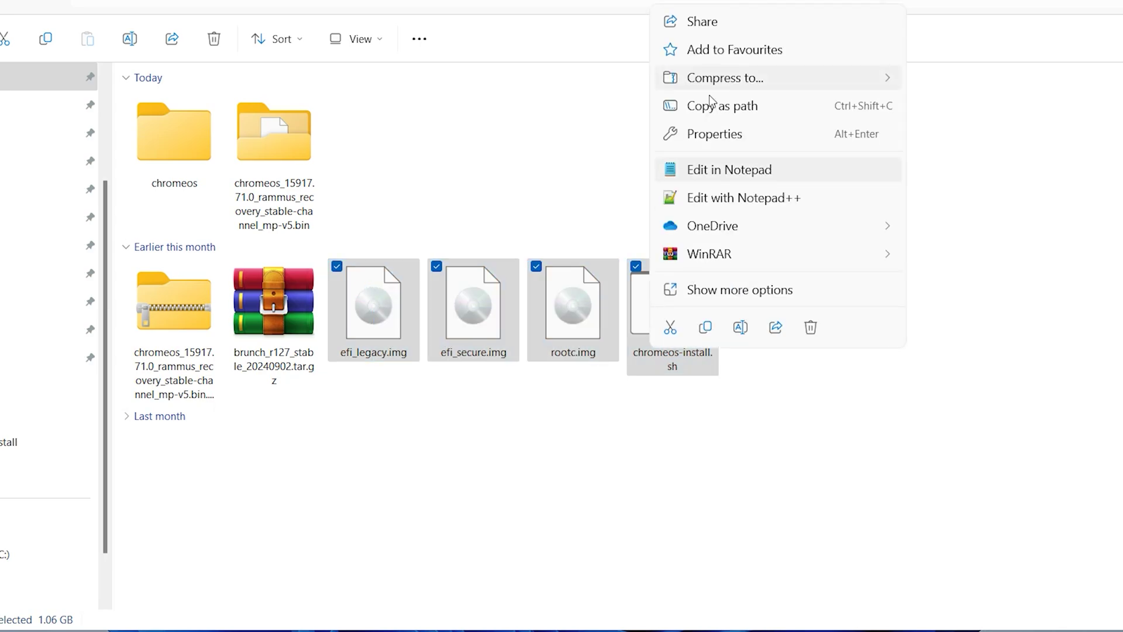
pyautogui.click(702, 328)
pyautogui.doubleClick(193, 160)
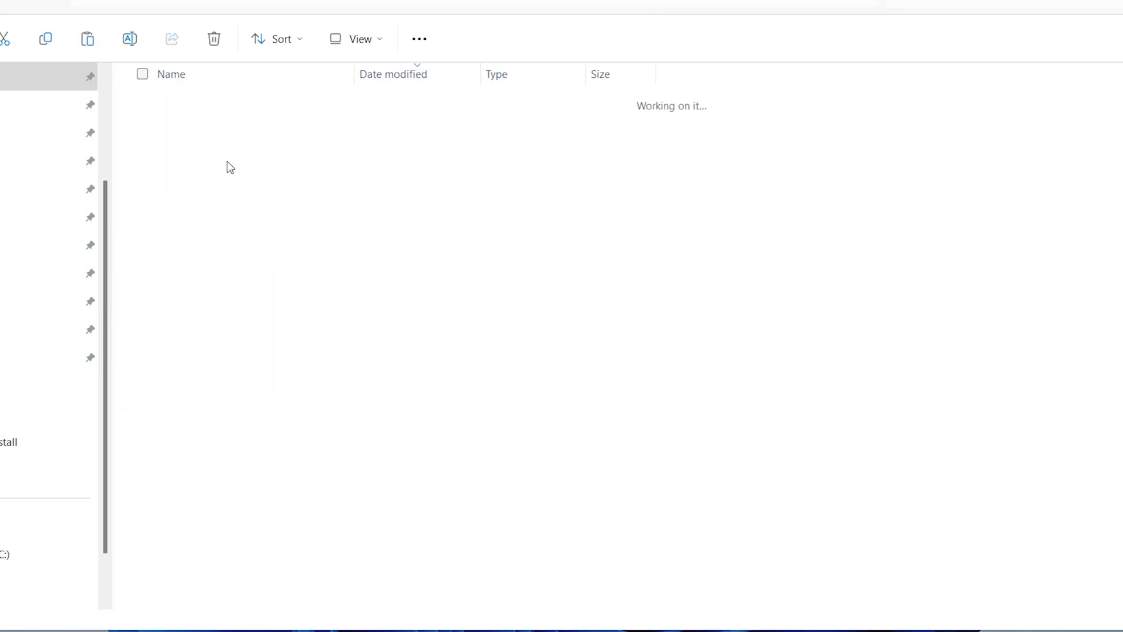
pyautogui.rightClick(266, 170)
pyautogui.click(292, 195)
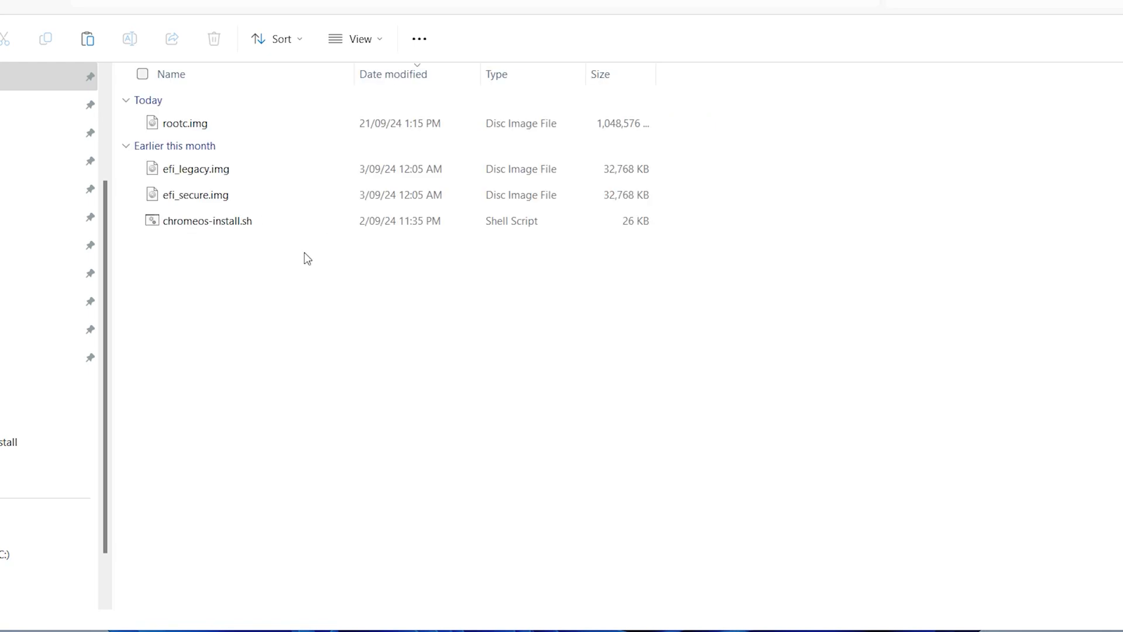
pyautogui.hotkey('alt', 'Left')
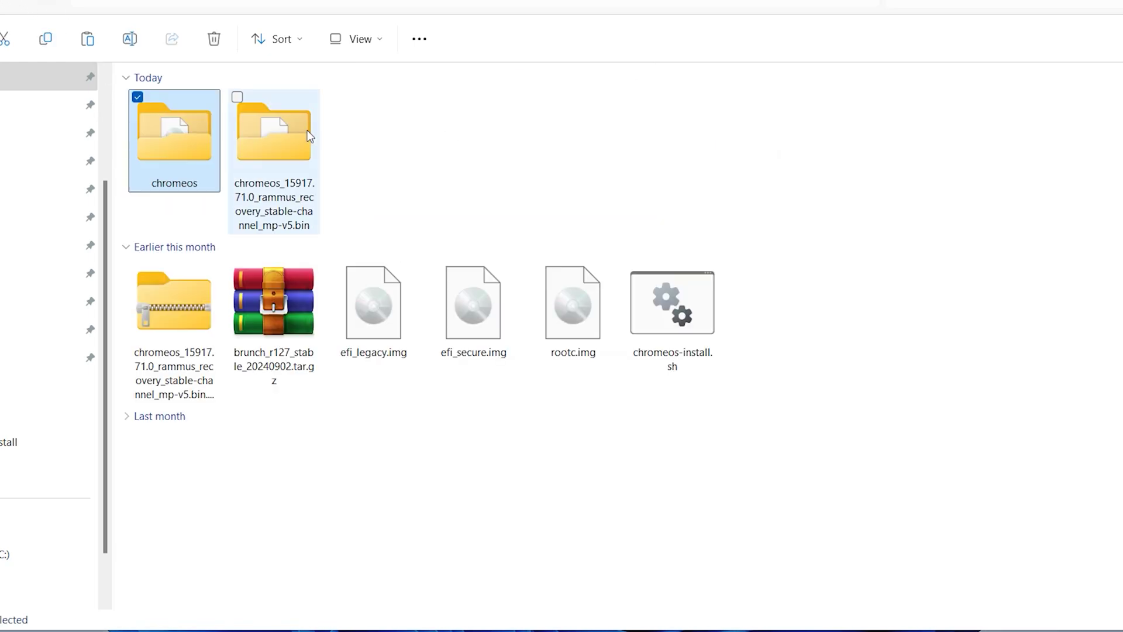
# Step: Rename the recovery BIN file in the extracted folder to chromeos.bin
pyautogui.moveTo(397, 181); pyautogui.dragTo(282, 138)
pyautogui.doubleClick(282, 138)
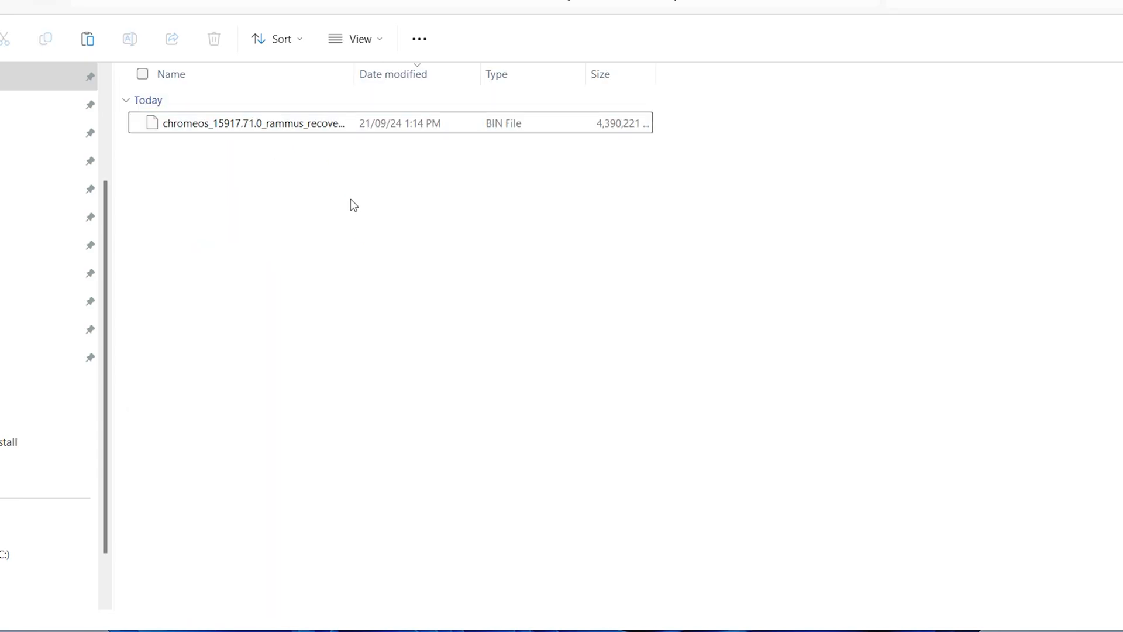
pyautogui.moveTo(377, 213); pyautogui.dragTo(305, 126)
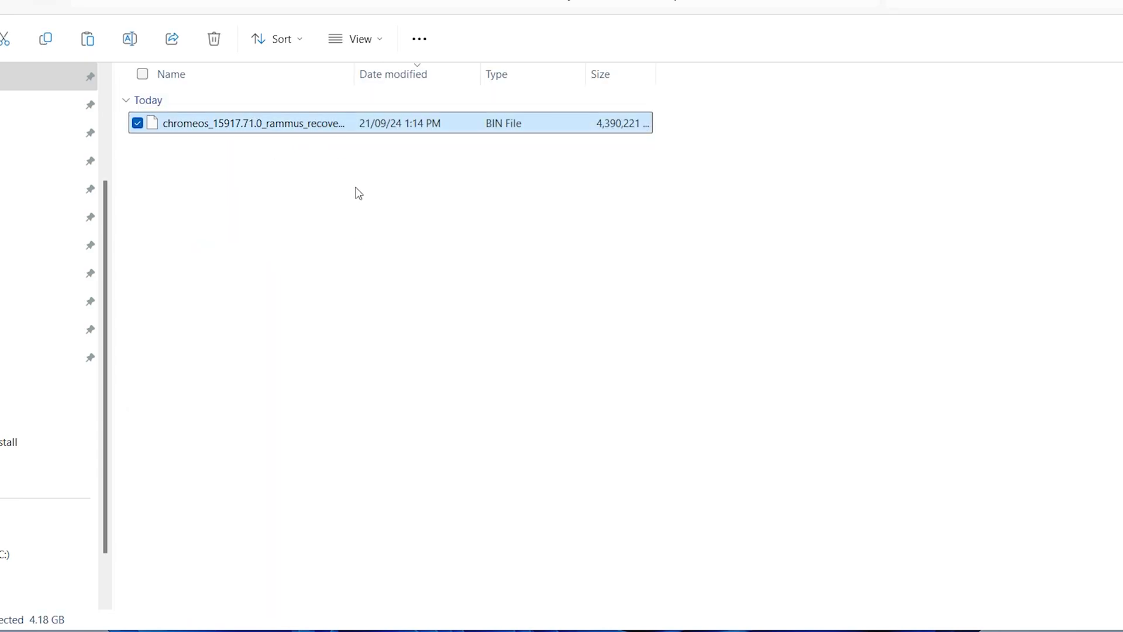
pyautogui.rightClick(304, 121)
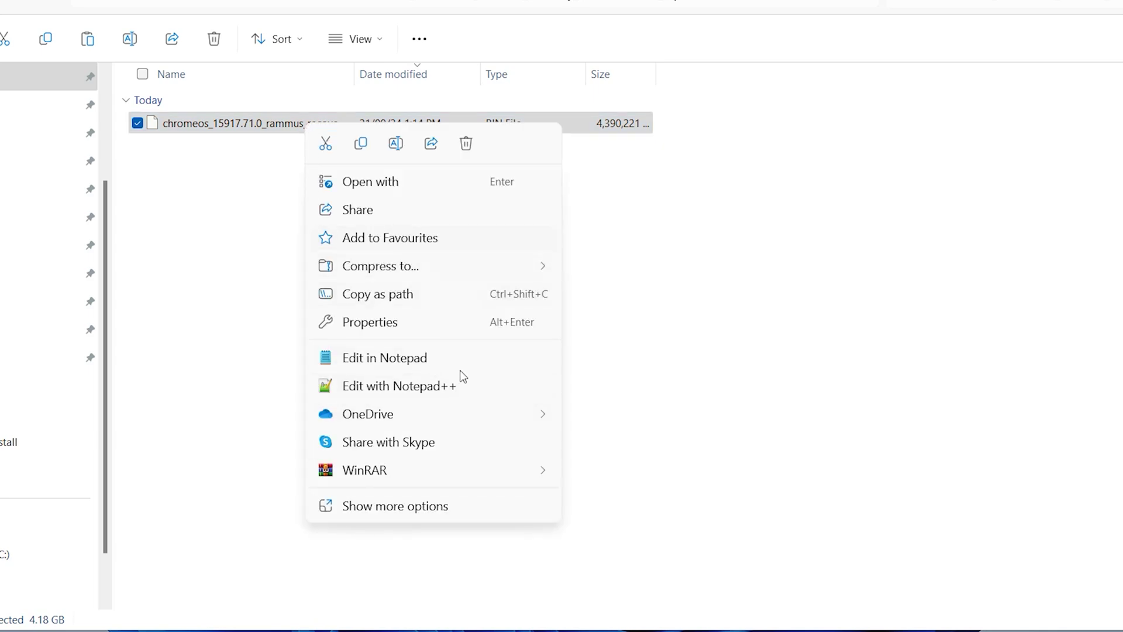
pyautogui.click(448, 506)
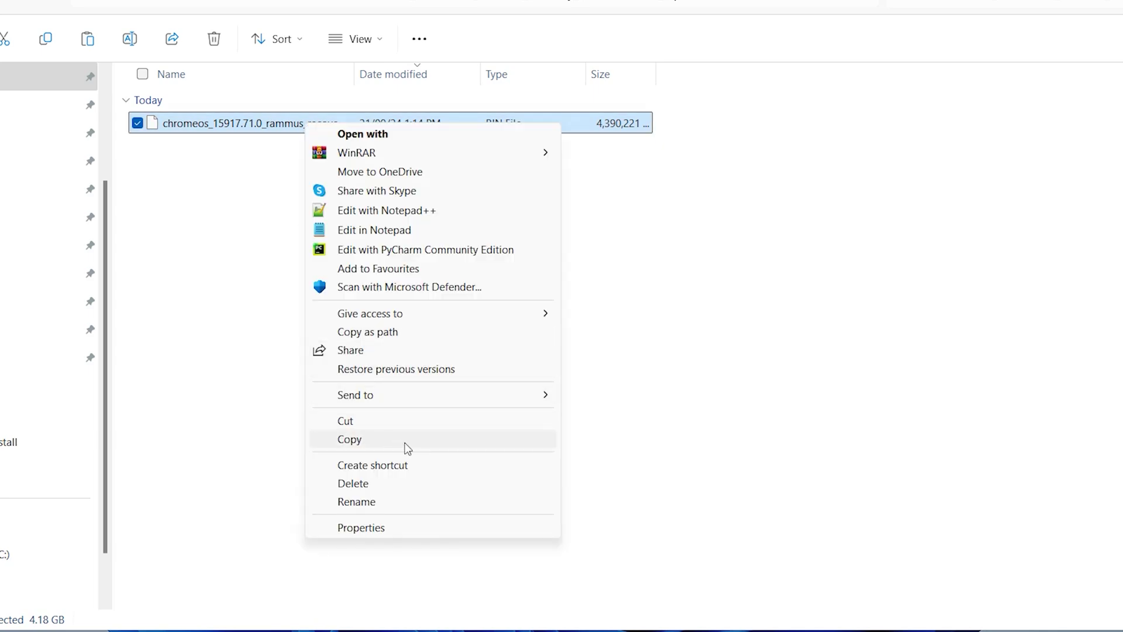
pyautogui.click(409, 504)
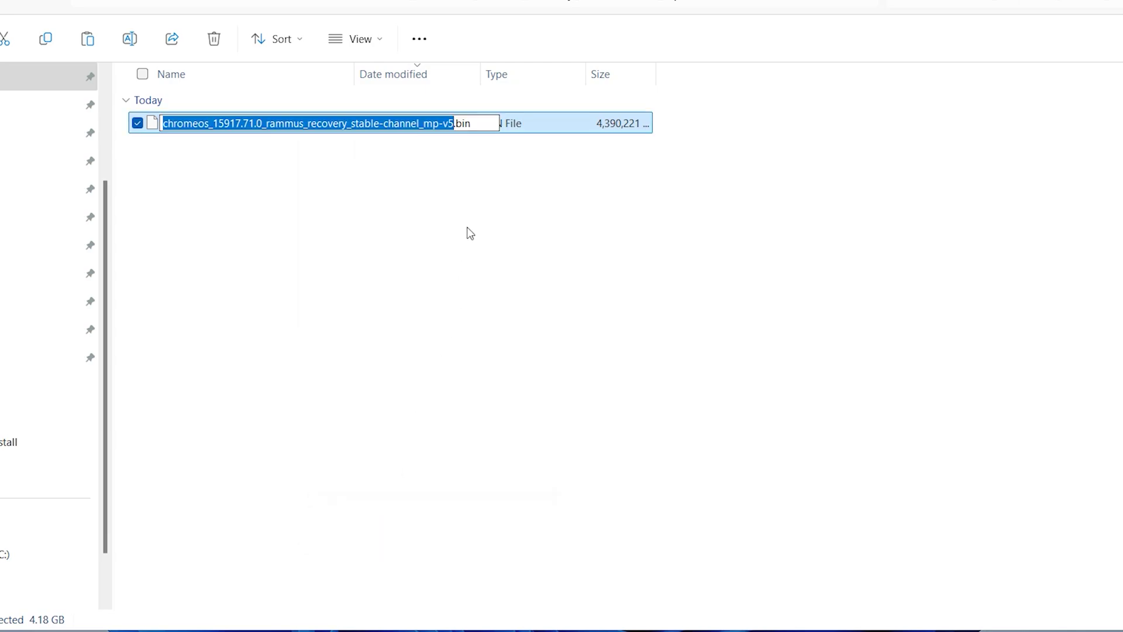
pyautogui.click(454, 123)
pyautogui.moveTo(455, 125); pyautogui.dragTo(211, 120)
pyautogui.press('BackSpace')
pyautogui.press('Return')
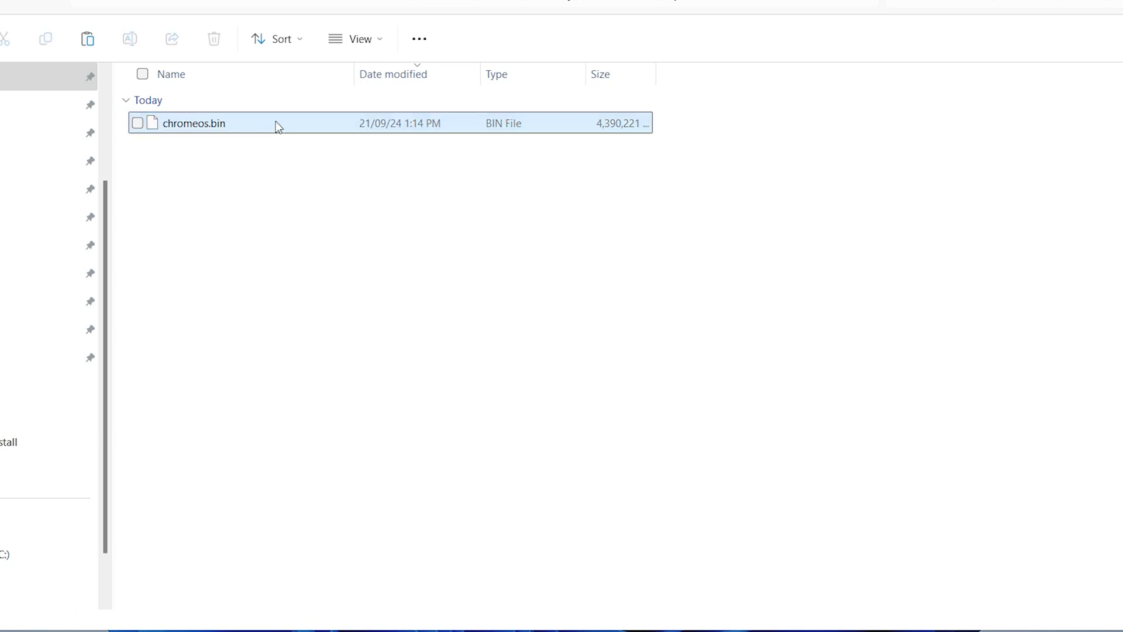
# Step: Go back up to the parent folder and look inside the chromeos folder
pyautogui.rightClick(275, 126)
pyautogui.press('Escape')
pyautogui.hotkey('alt', 'Up')
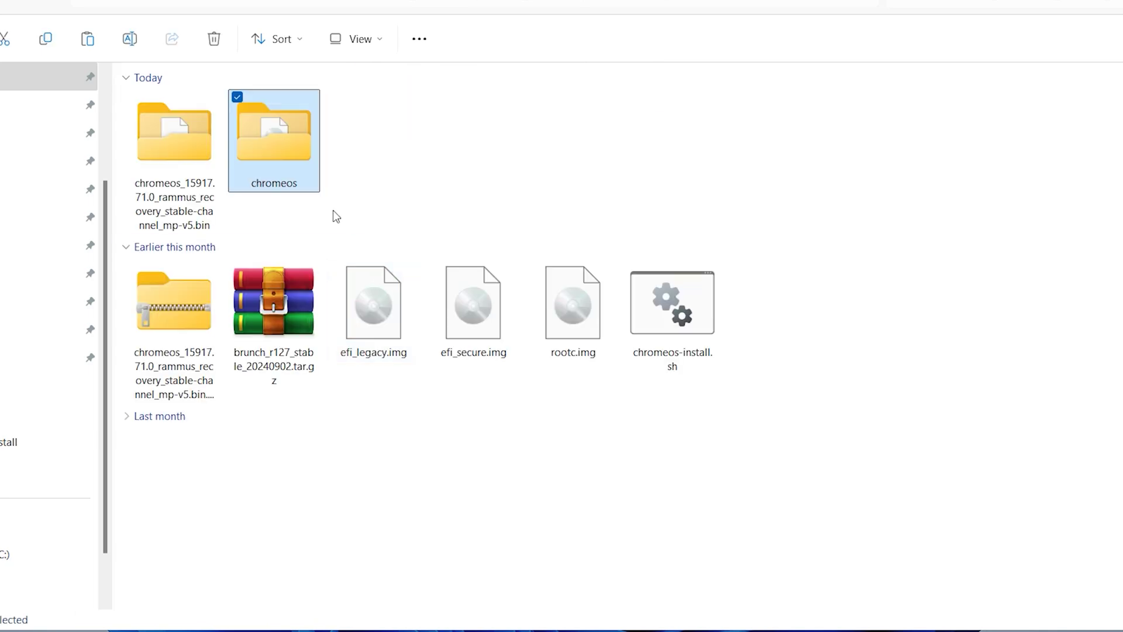
pyautogui.doubleClick(294, 150)
pyautogui.rightClick(372, 306)
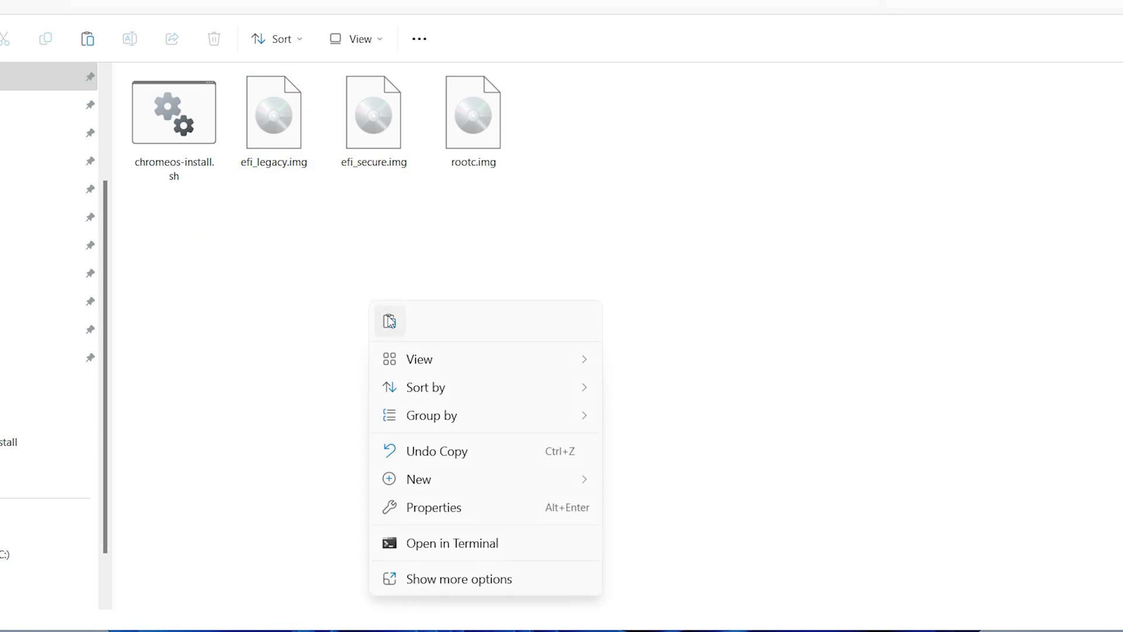
pyautogui.press('Escape')
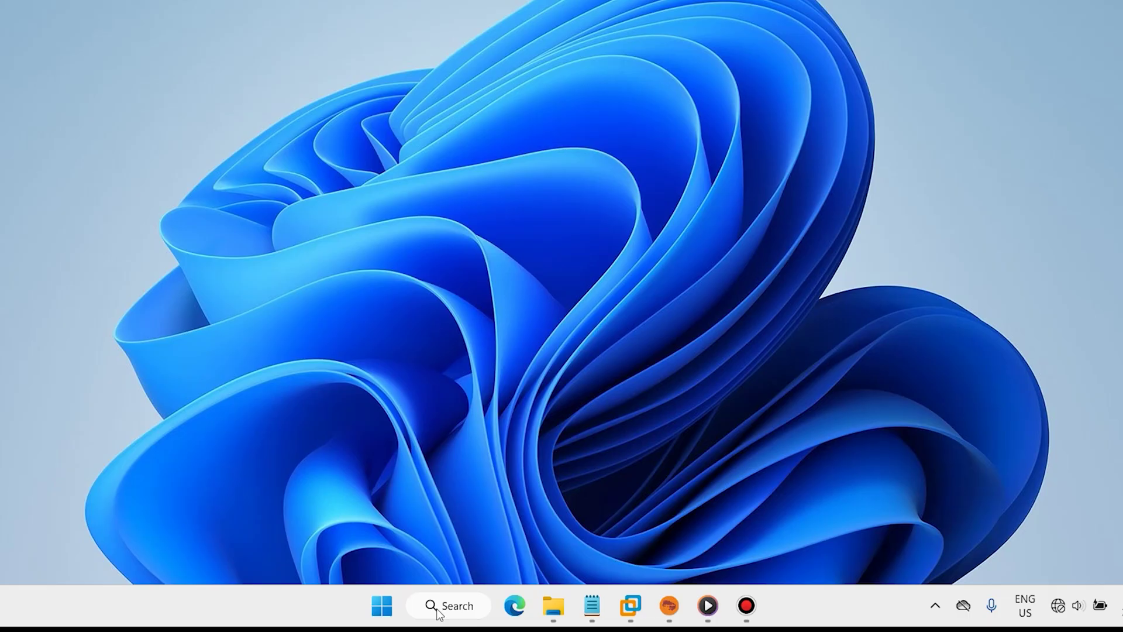
# Step: Search 'power' in Windows Search and run Windows PowerShell as administrator
pyautogui.click(439, 609)
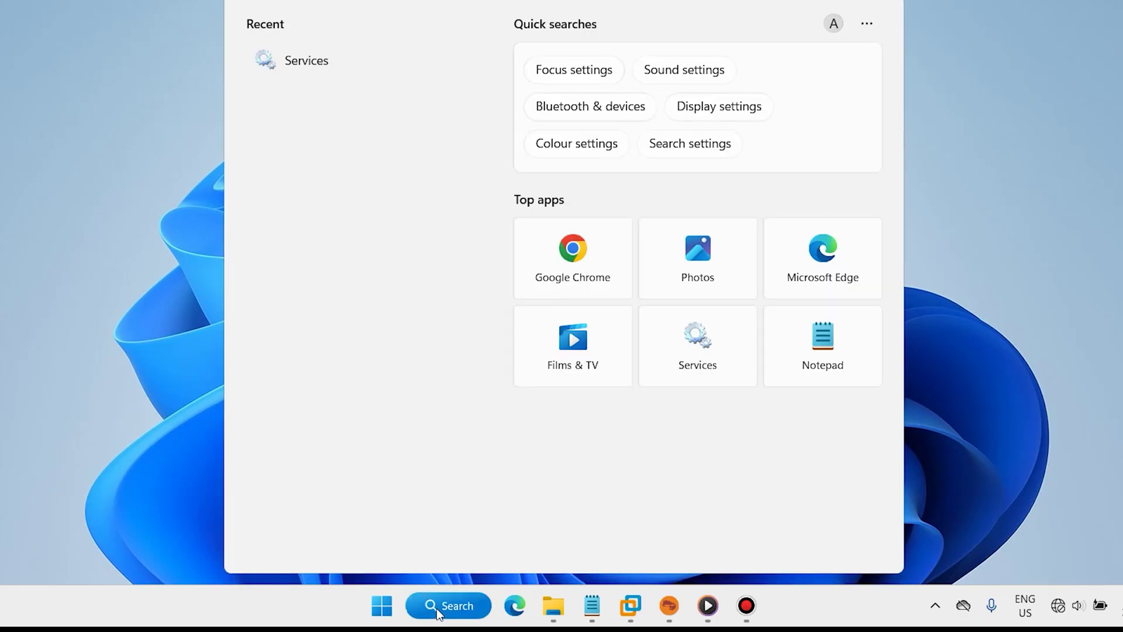
pyautogui.write('power')
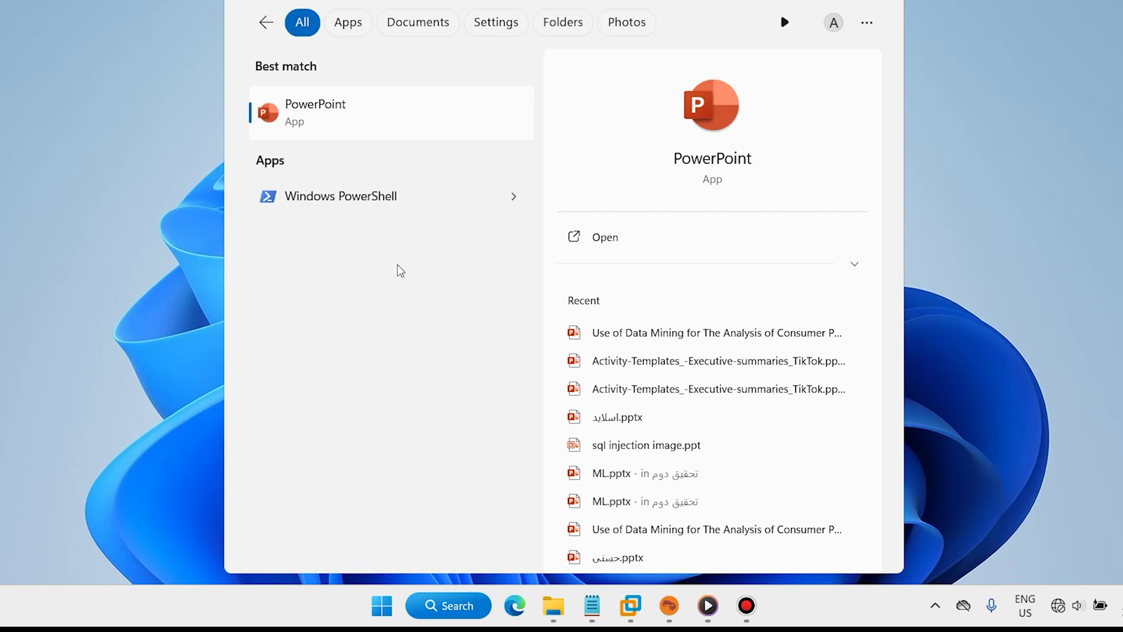
pyautogui.rightClick(366, 196)
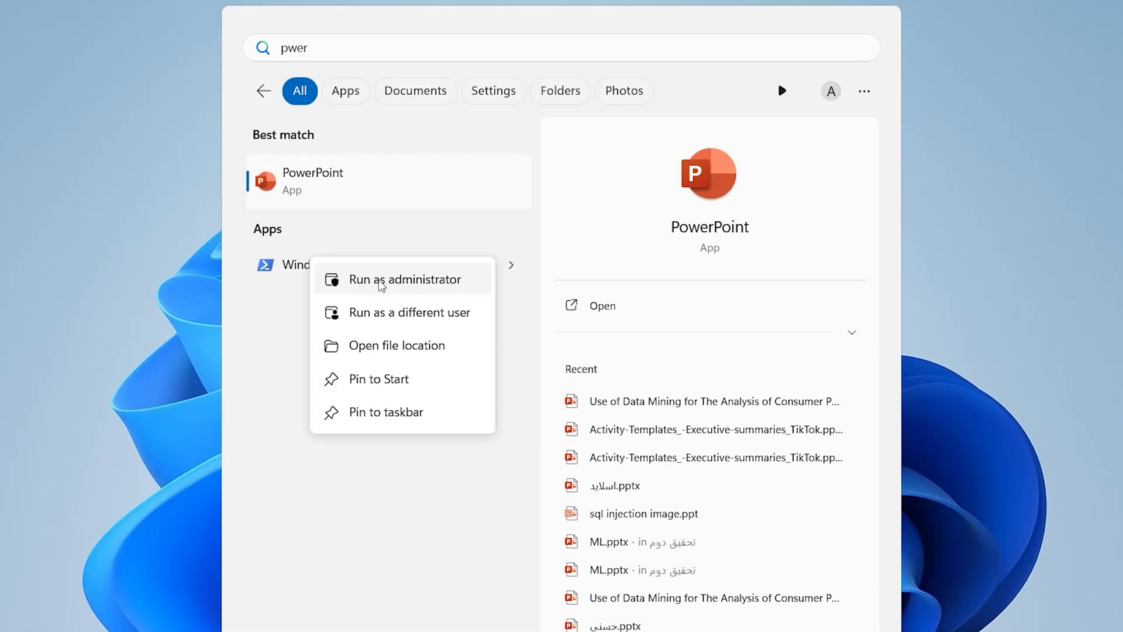
pyautogui.click(381, 281)
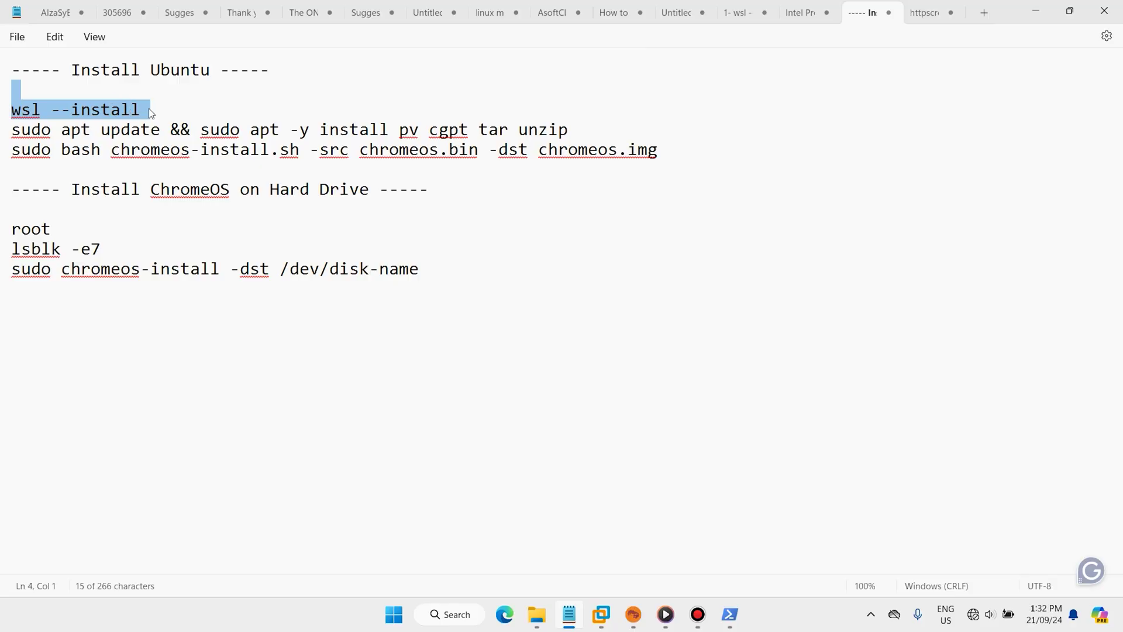
# Step: Copy the 'wsl --install' line from the Notepad notes
pyautogui.moveTo(146, 110); pyautogui.dragTo(2, 109)
pyautogui.rightClick(31, 106)
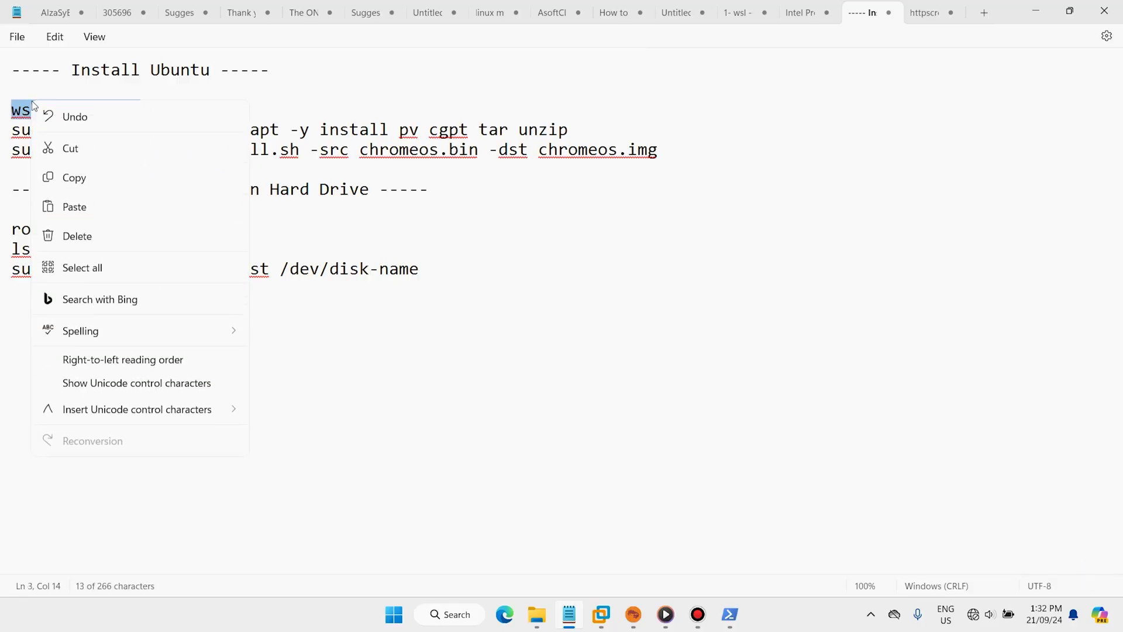
pyautogui.click(70, 175)
pyautogui.click(73, 110)
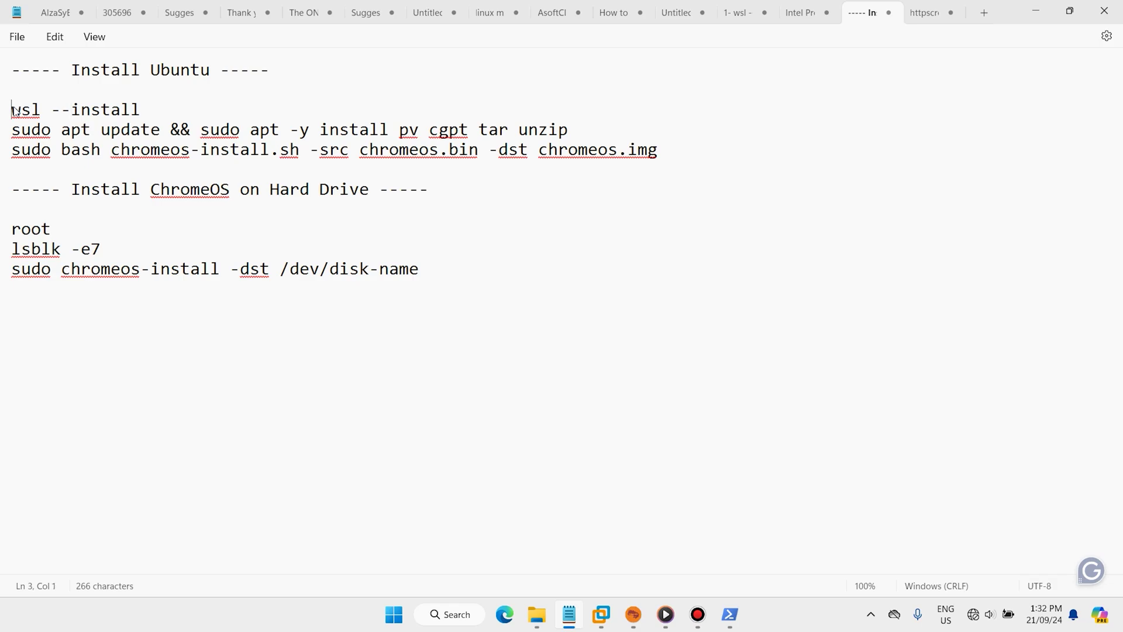
pyautogui.moveTo(12, 110); pyautogui.dragTo(419, 289)
pyautogui.click(529, 270)
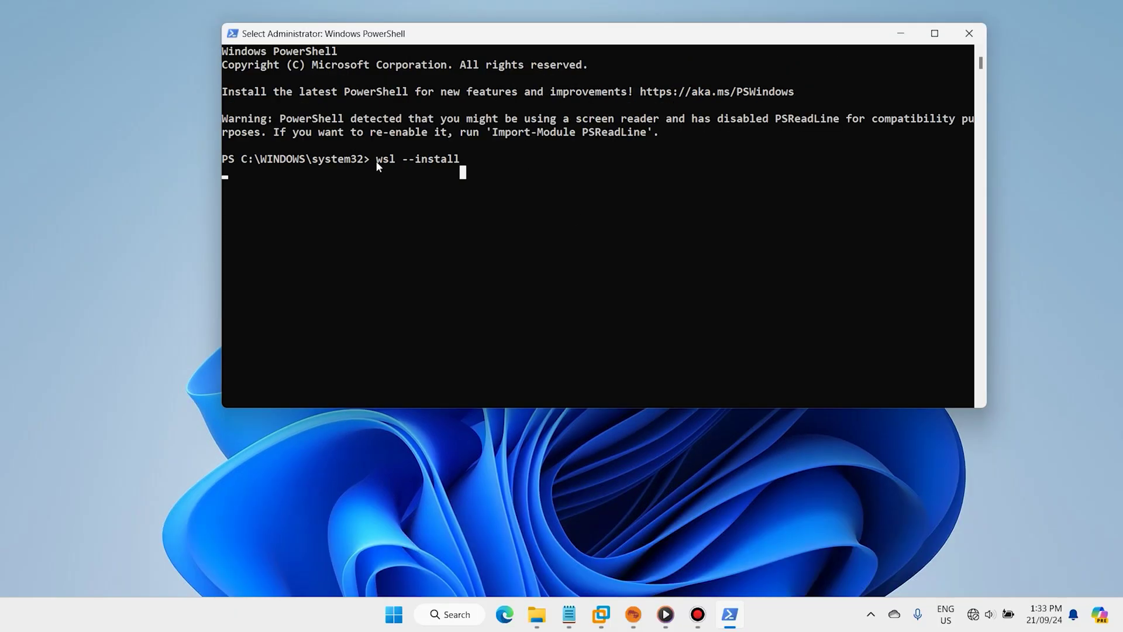
# Step: Run wsl --install in the admin PowerShell and set a new UNIX username and password
pyautogui.moveTo(377, 160); pyautogui.dragTo(470, 170)
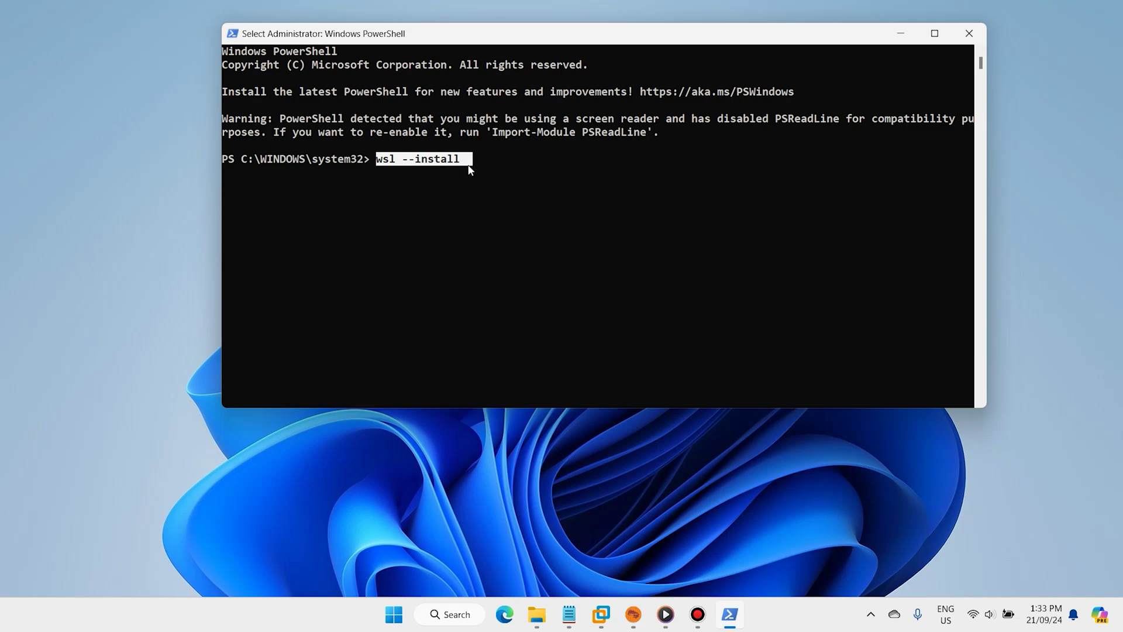
pyautogui.click(470, 169)
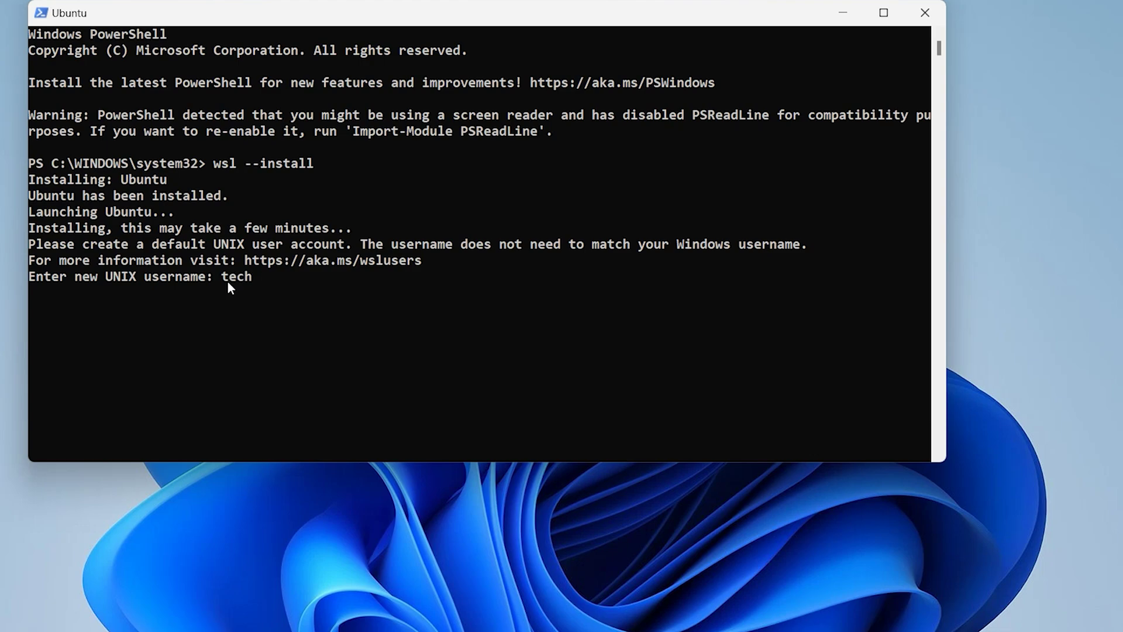
pyautogui.press('Return')
pyautogui.press('Return')
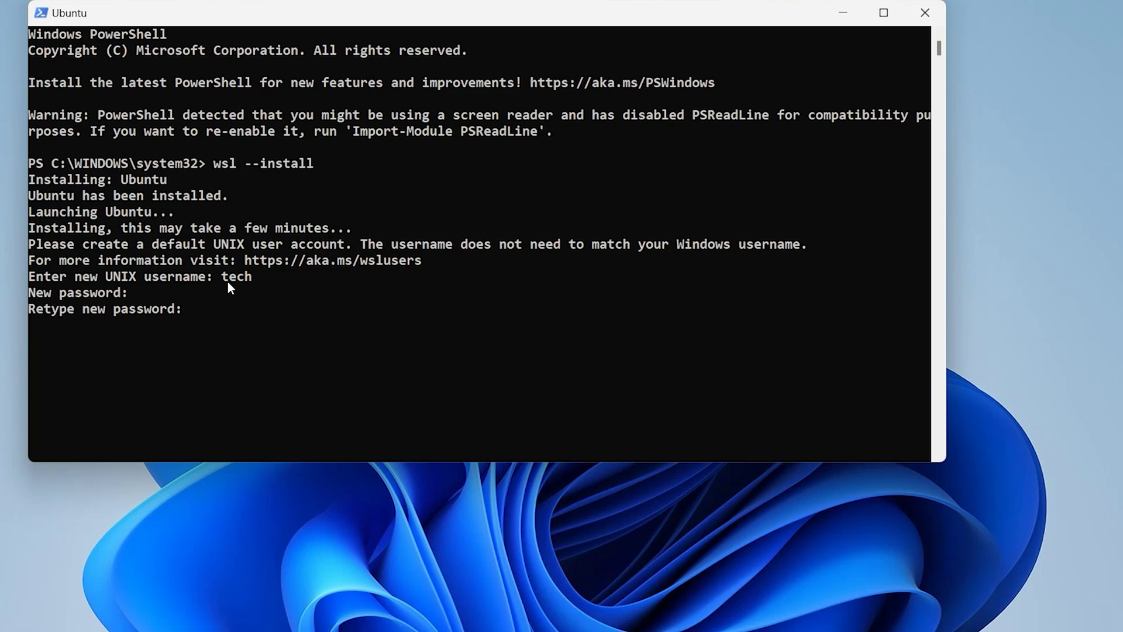
pyautogui.press('Return')
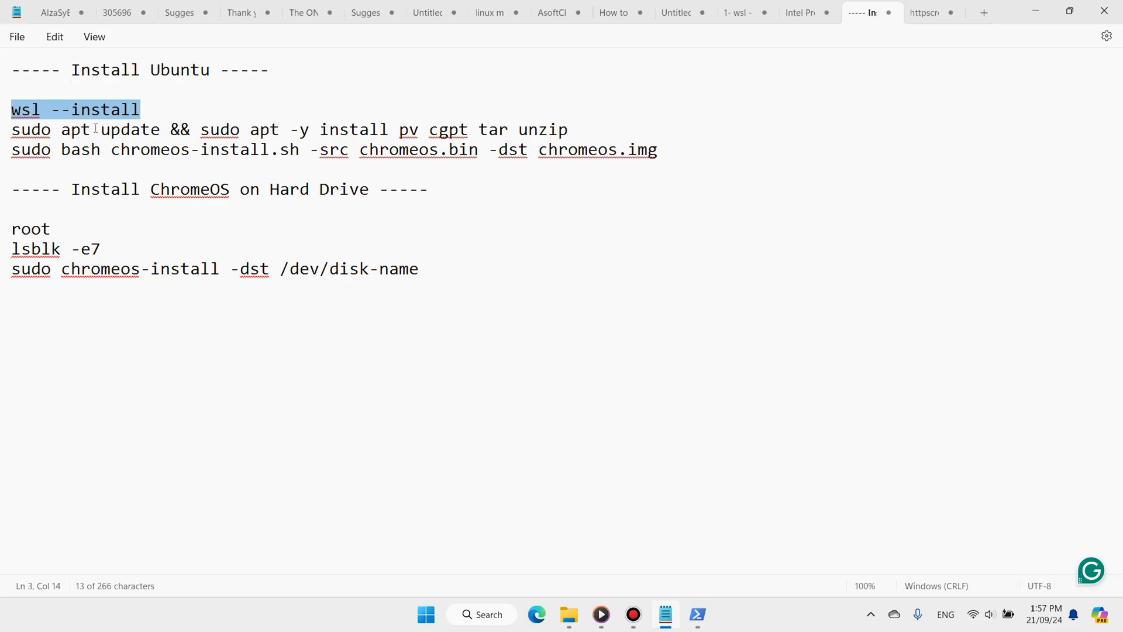
# Step: Copy the apt update line that installs pv, cgpt, tar and unzip from Notepad
pyautogui.tripleClick(91, 129)
pyautogui.rightClick(90, 129)
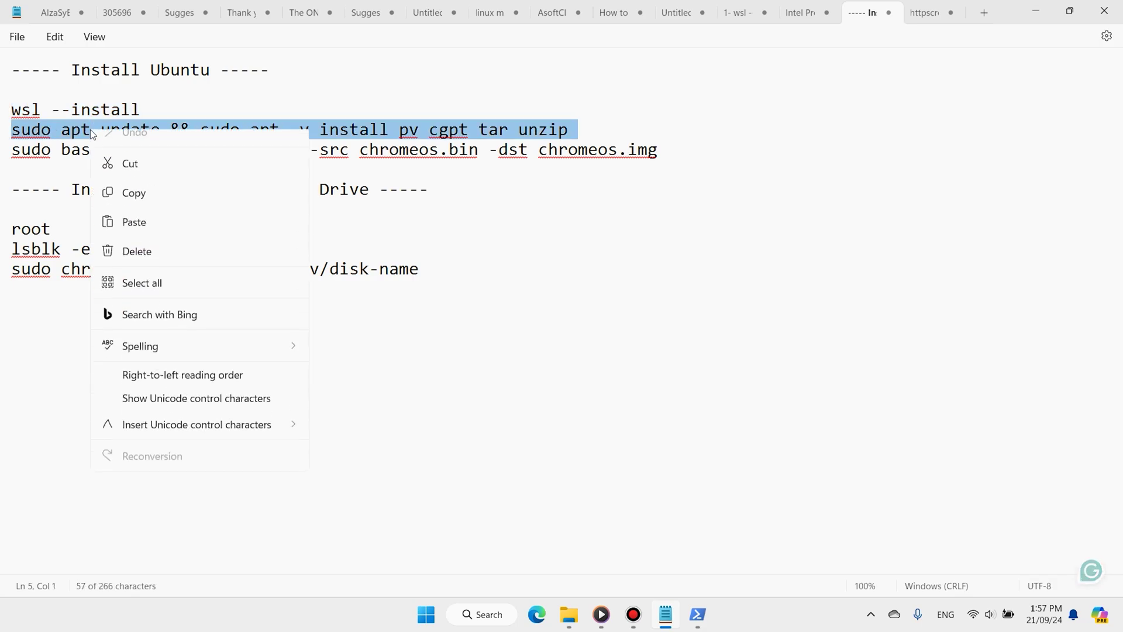
pyautogui.click(131, 205)
# Step: Paste and run the apt command in the Ubuntu terminal, entering the sudo password, then bring up File Explorer
pyautogui.click(1036, 10)
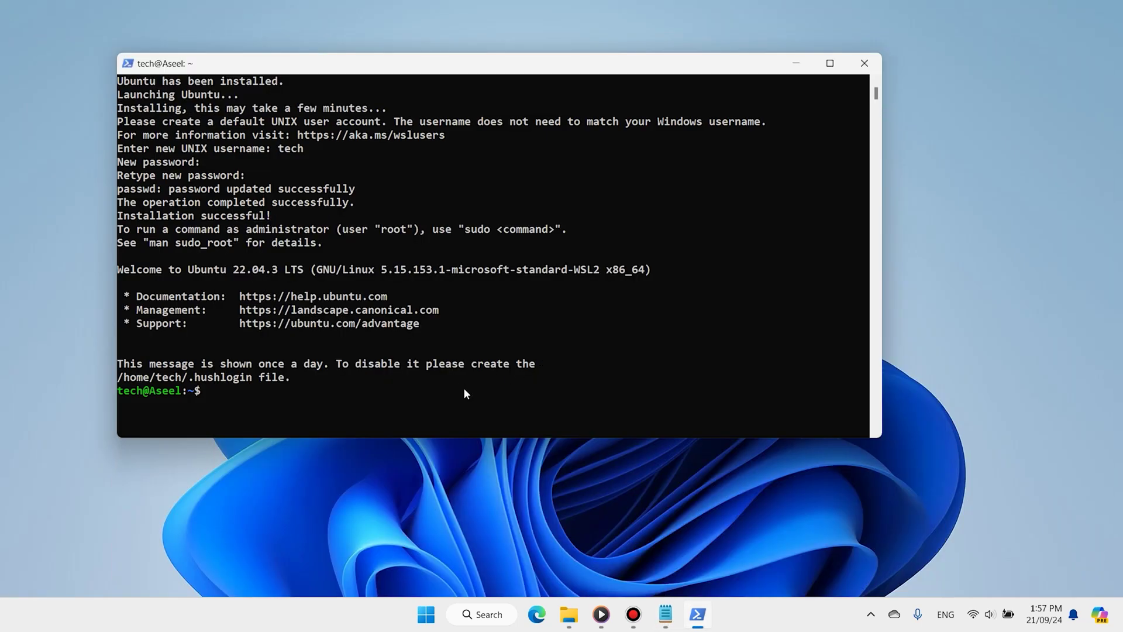
pyautogui.rightClick(379, 393)
pyautogui.scroll(-2, 419, 378)
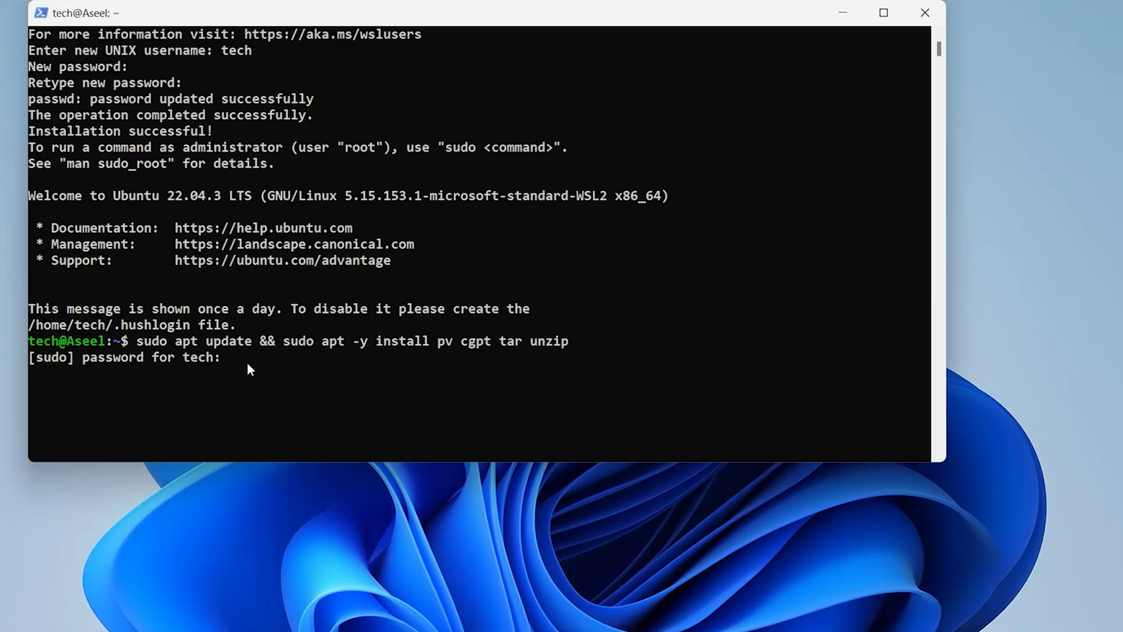
pyautogui.press('Return')
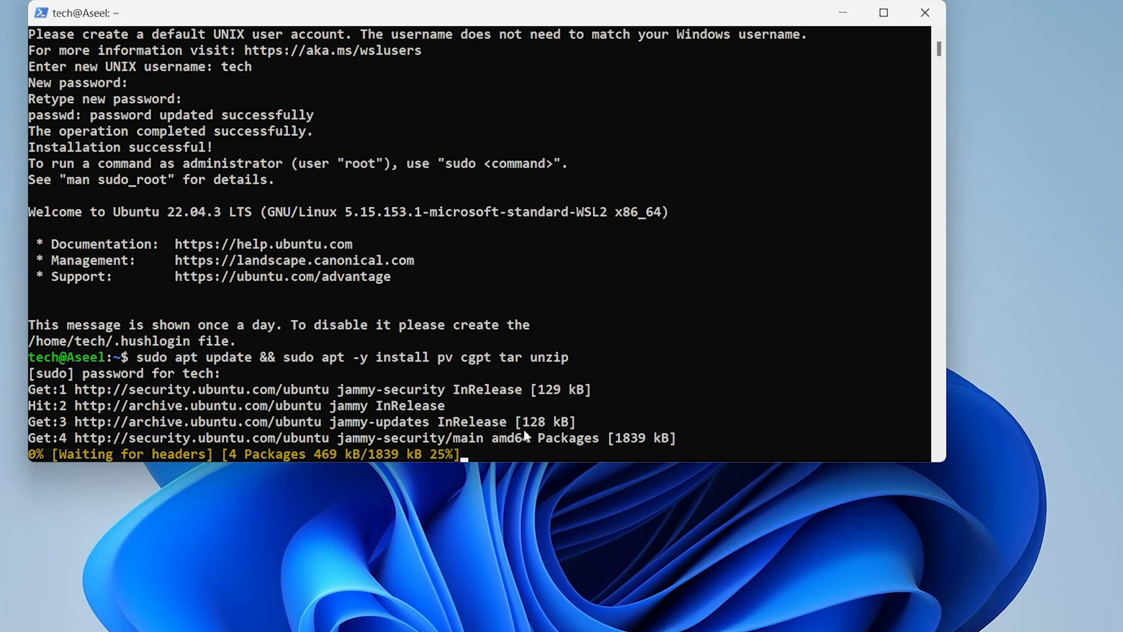
pyautogui.moveTo(647, 631)
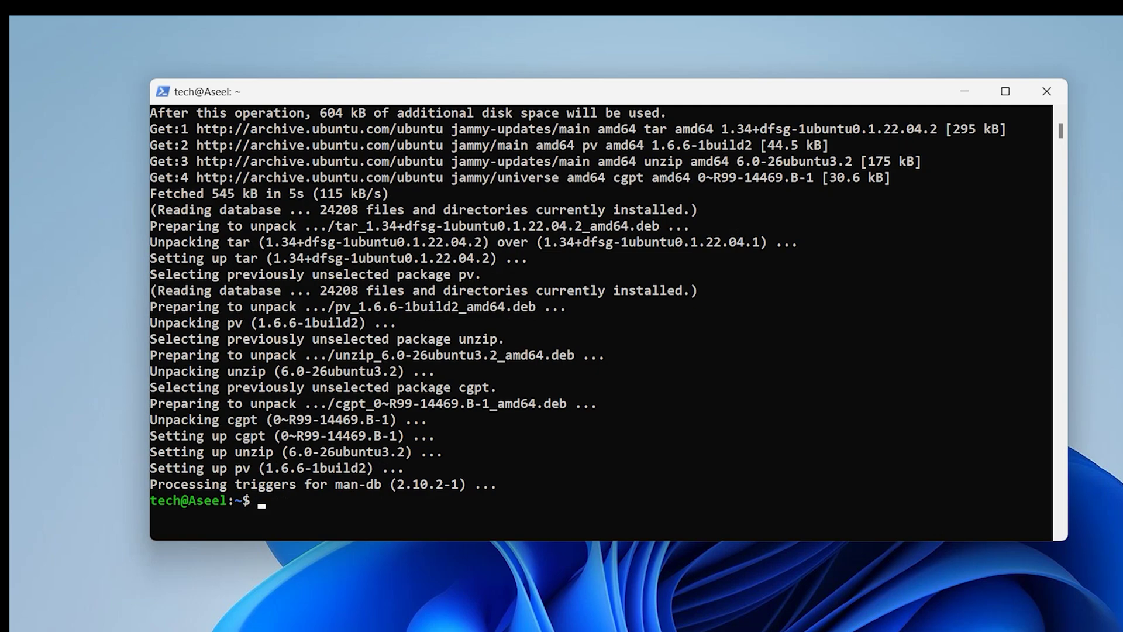
pyautogui.click(690, 614)
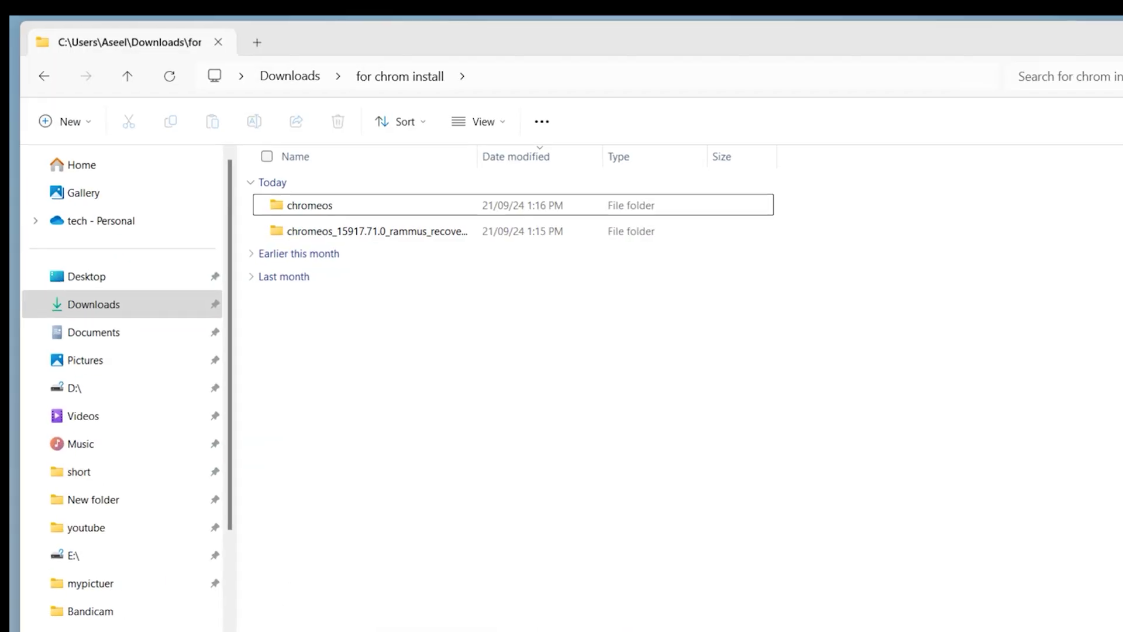
# Step: Copy the address-bar path of Downloads\for chrom install\chromeos, then close File Explorer
pyautogui.click(89, 307)
pyautogui.doubleClick(300, 227)
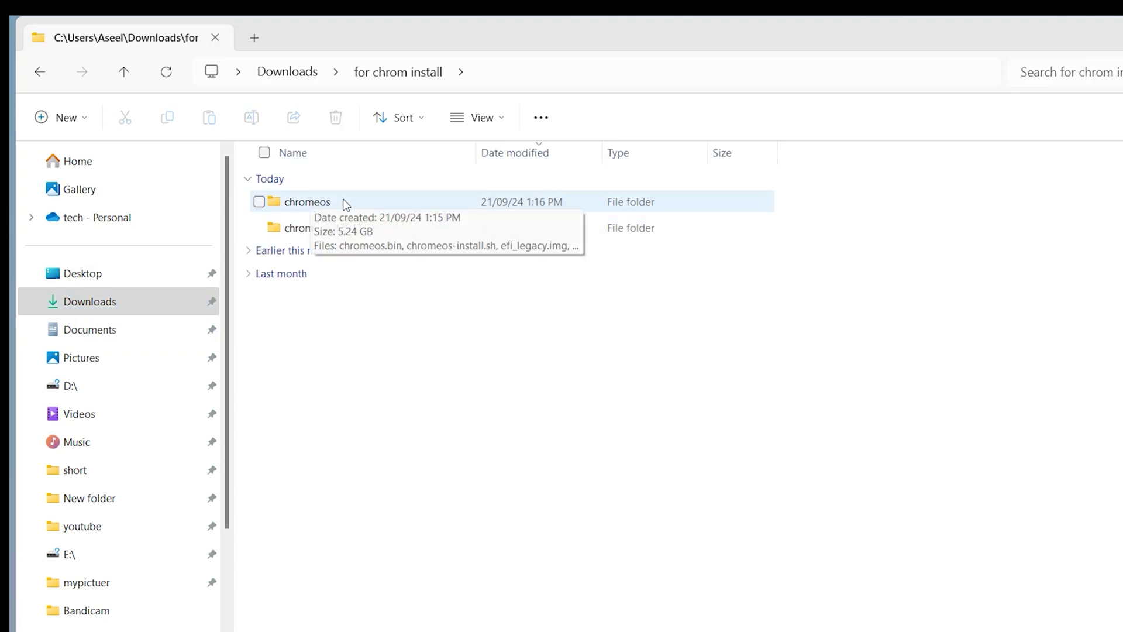
pyautogui.doubleClick(324, 203)
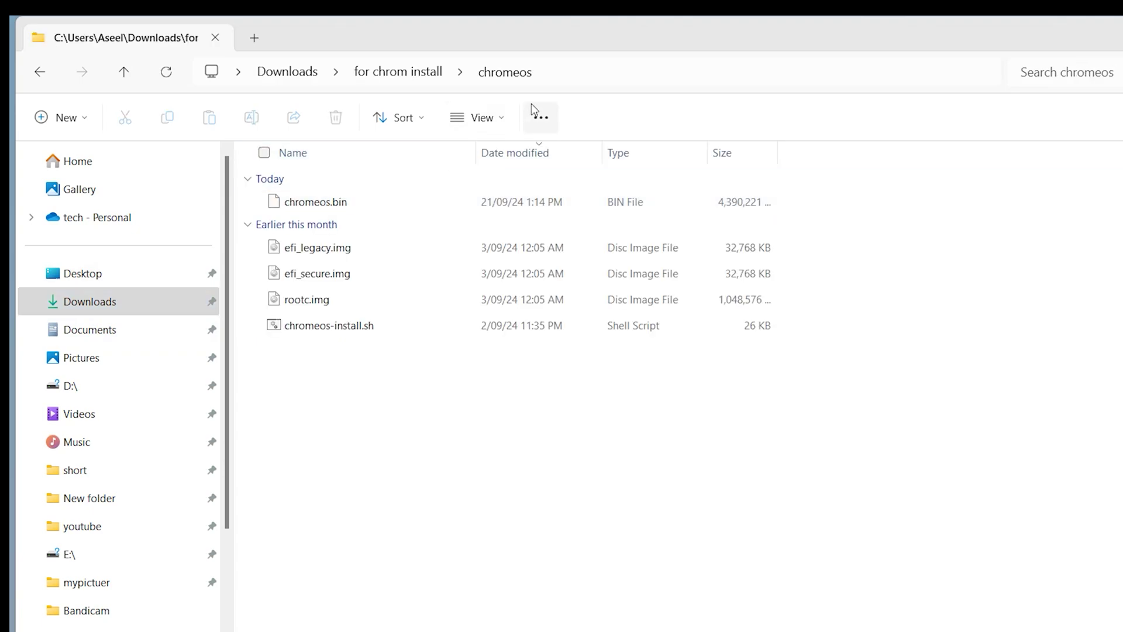
pyautogui.click(597, 73)
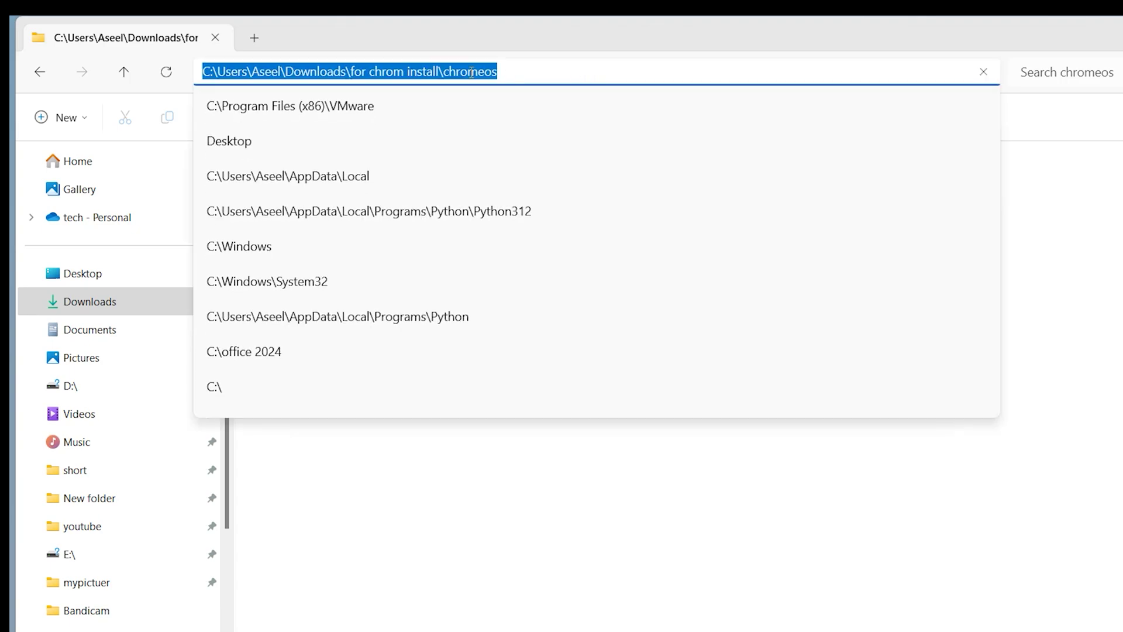
pyautogui.rightClick(376, 43)
pyautogui.click(403, 80)
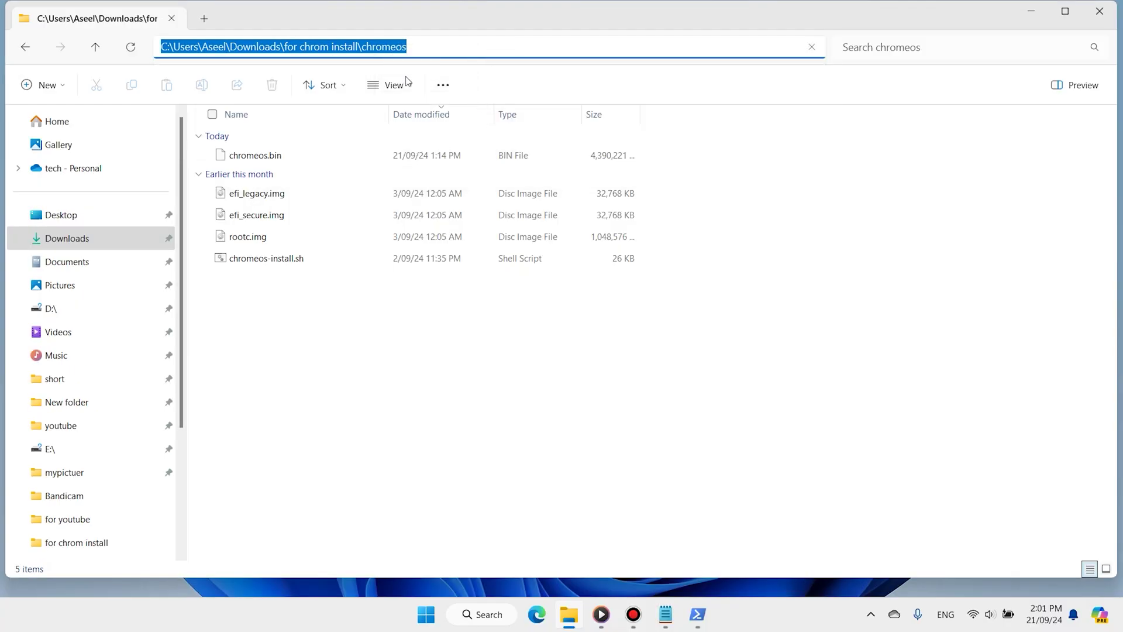
pyautogui.click(1117, 9)
# Step: Type cd /mnt/ in the Ubuntu terminal and paste the chromeos folder path after it
pyautogui.write('cd')
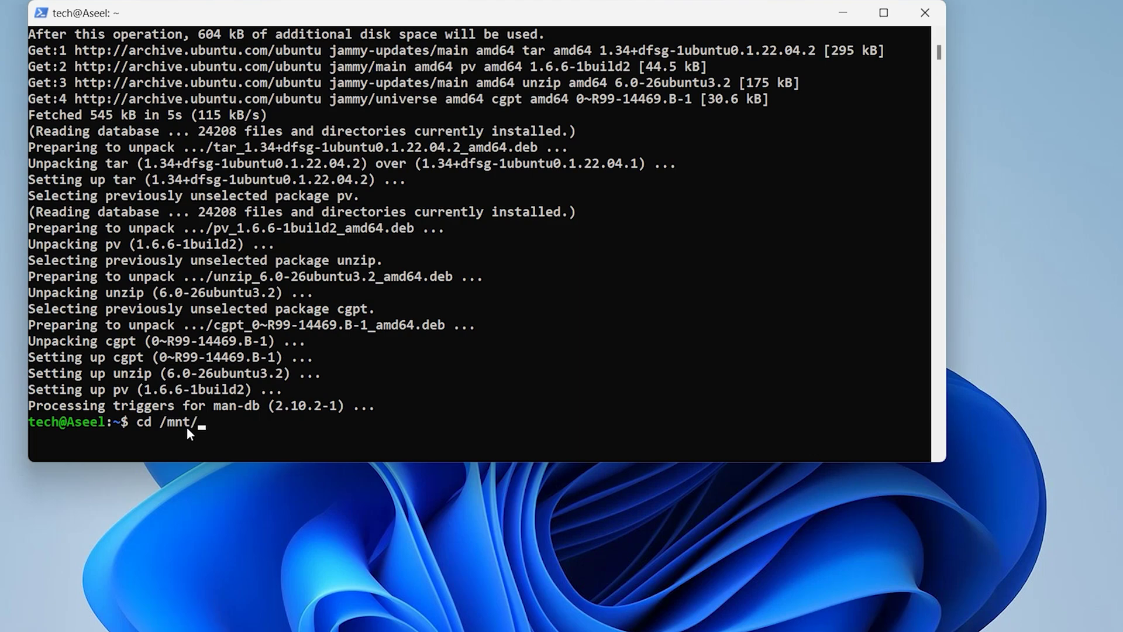
pyautogui.write('/mnt/')
pyautogui.rightClick(206, 416)
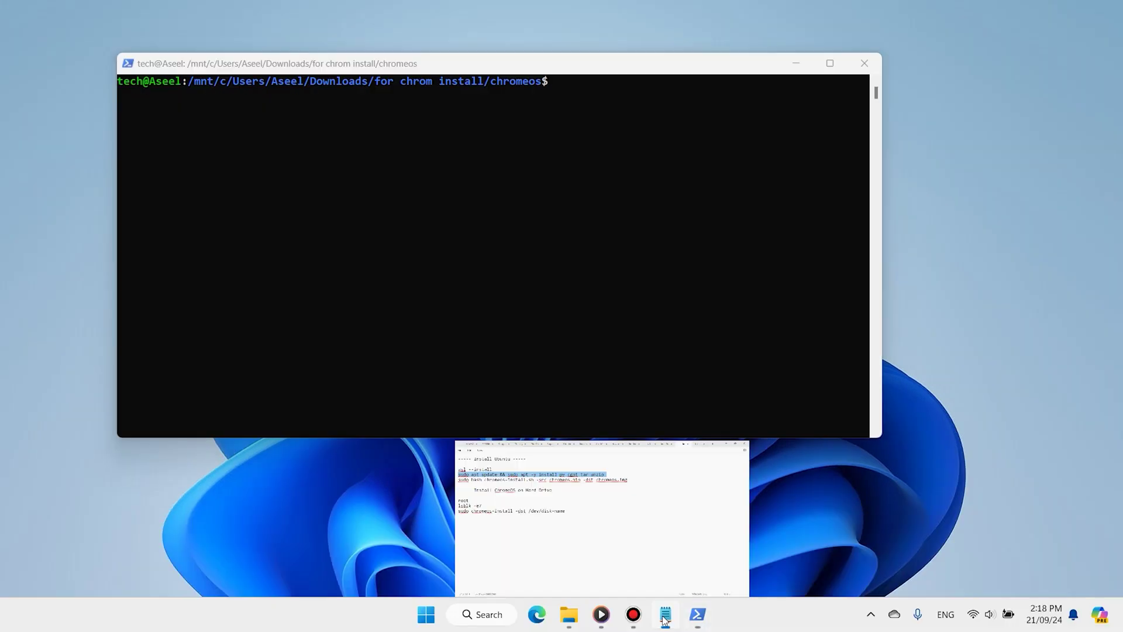
# Step: Copy 'sudo bash chromeos-install.sh -src chromeos.bin -dst chromeos.img' from Notepad and run it in the terminal
pyautogui.click(665, 614)
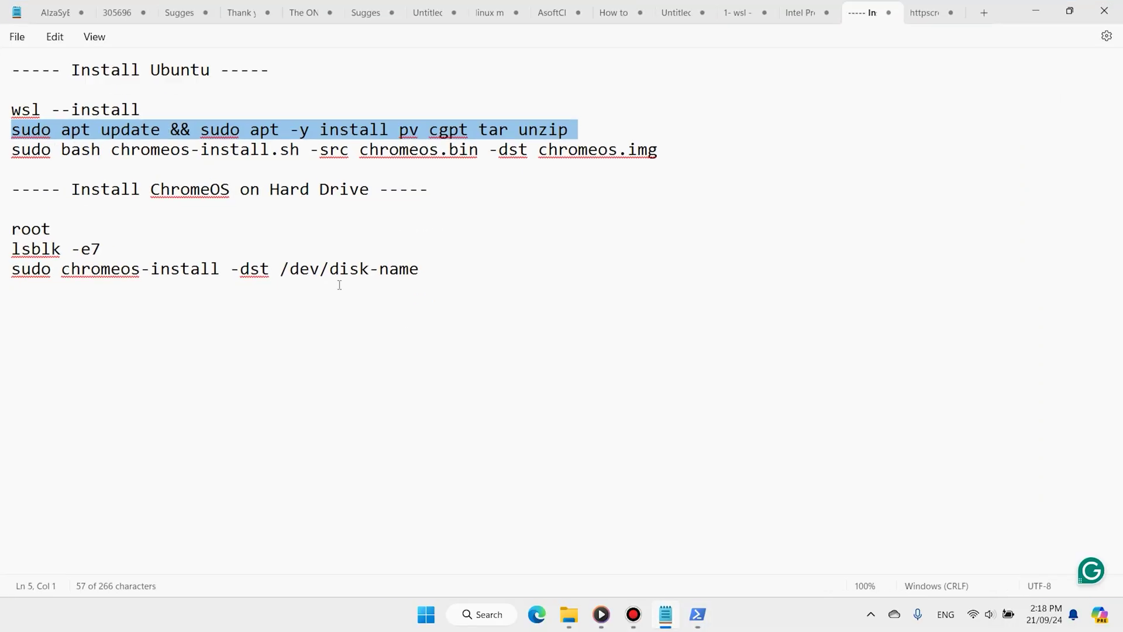
pyautogui.tripleClick(6, 153)
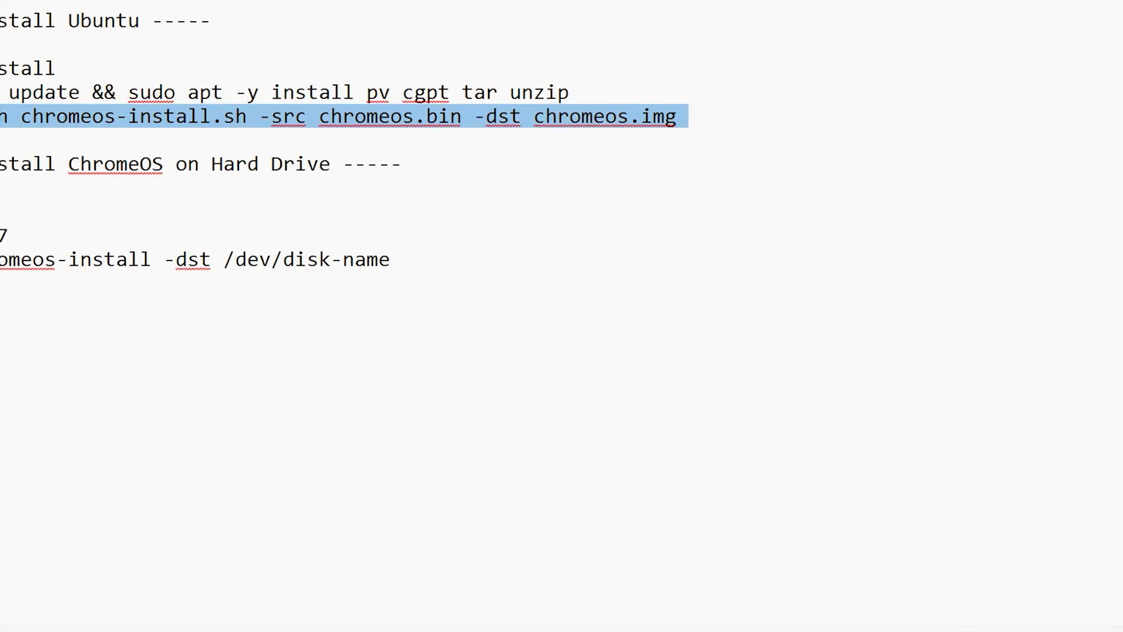
pyautogui.rightClick(2, 130)
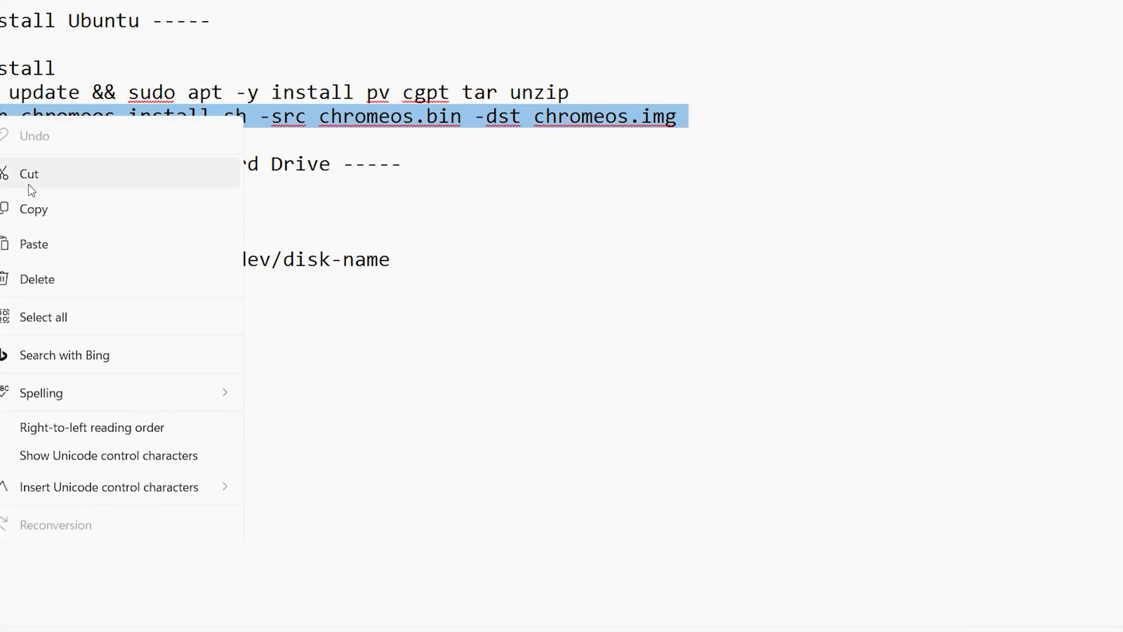
pyautogui.click(32, 208)
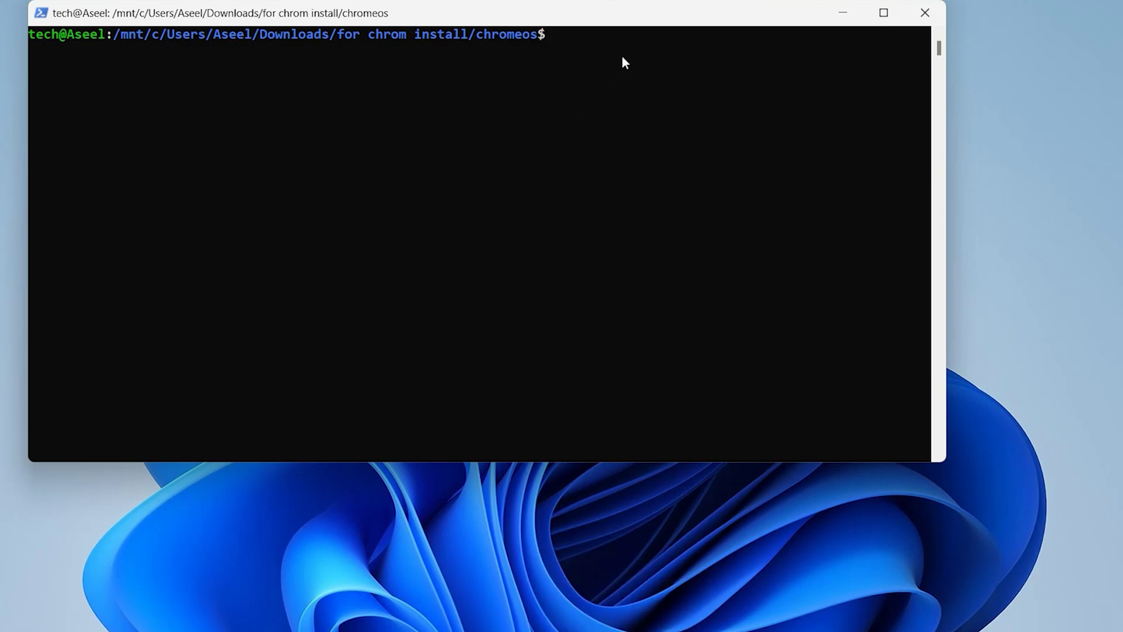
pyautogui.rightClick(353, 100)
pyautogui.press('Return')
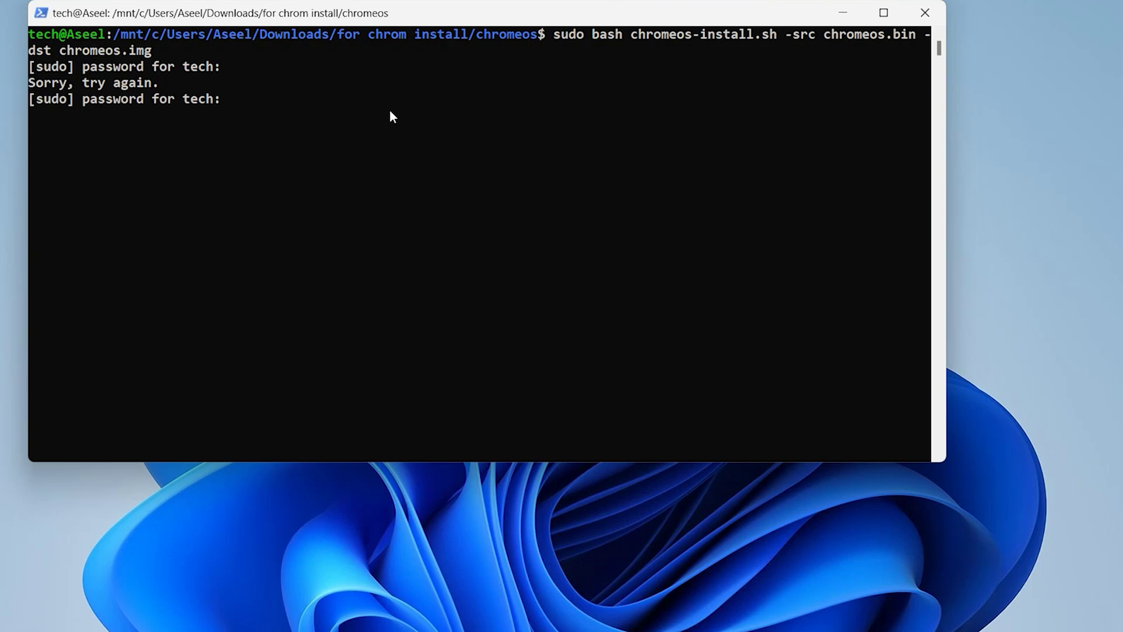
# Step: Enter the sudo password and answer the dualboot prompt so chromeos.img finishes building
pyautogui.press('Return')
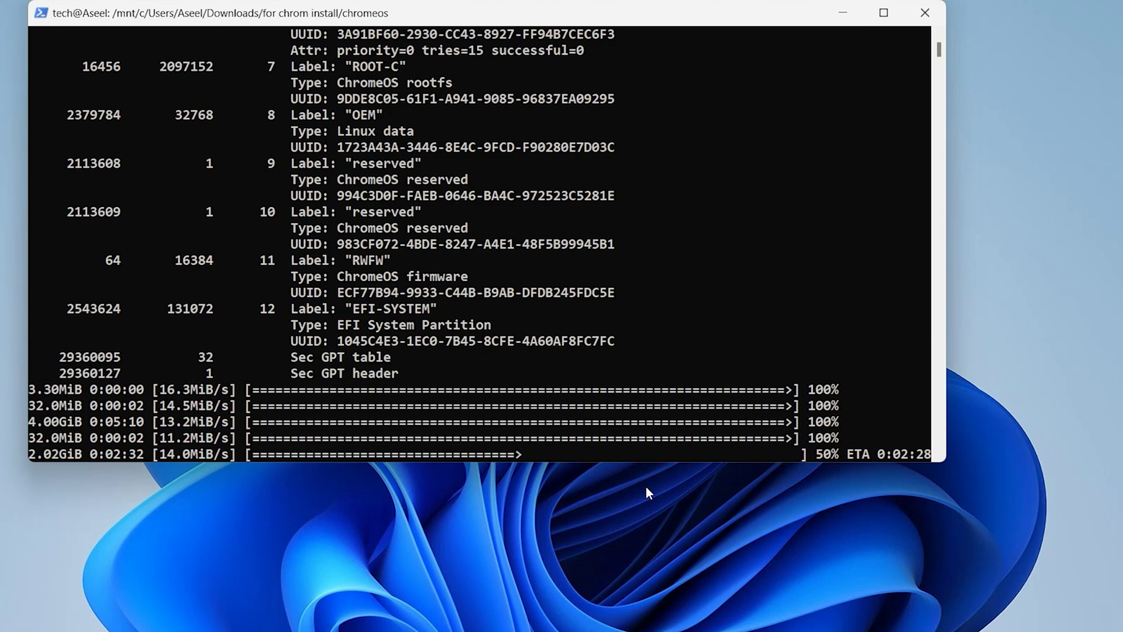
pyautogui.press('Return')
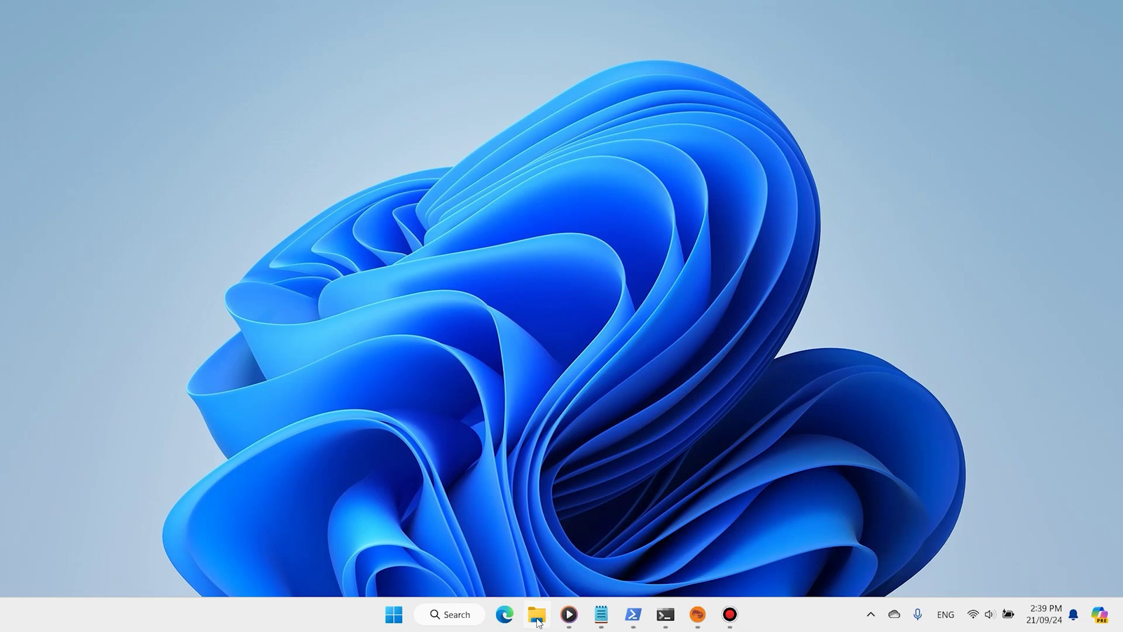
# Step: Open Downloads > for chrom install > chromeos in Large icons view, showing the 14.0 GB chromeos.img
pyautogui.click(537, 615)
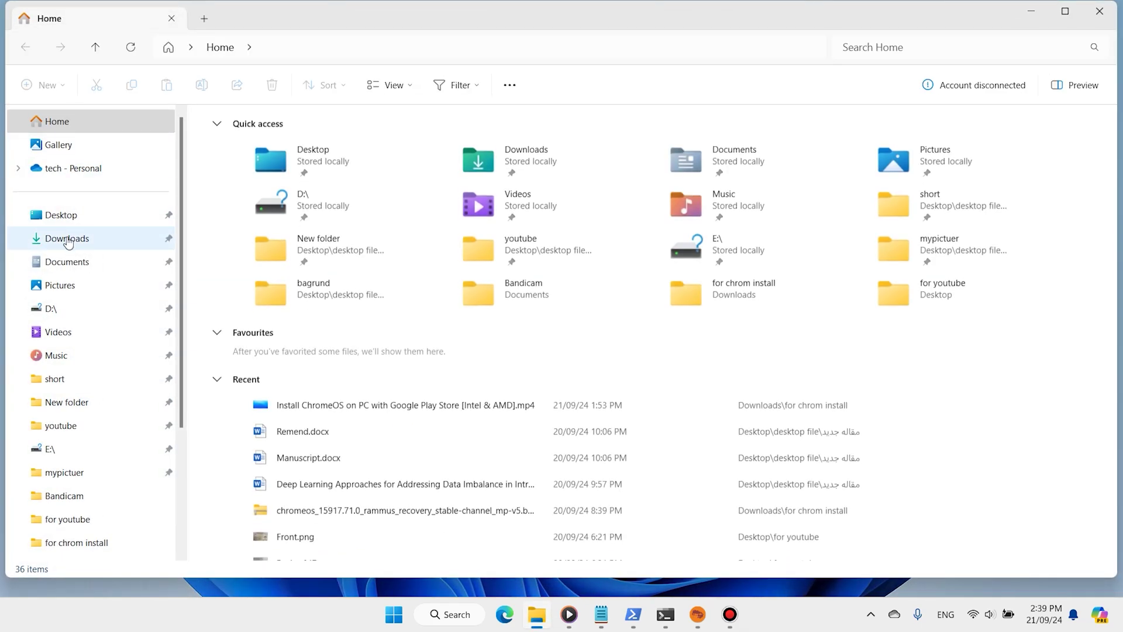
pyautogui.click(67, 240)
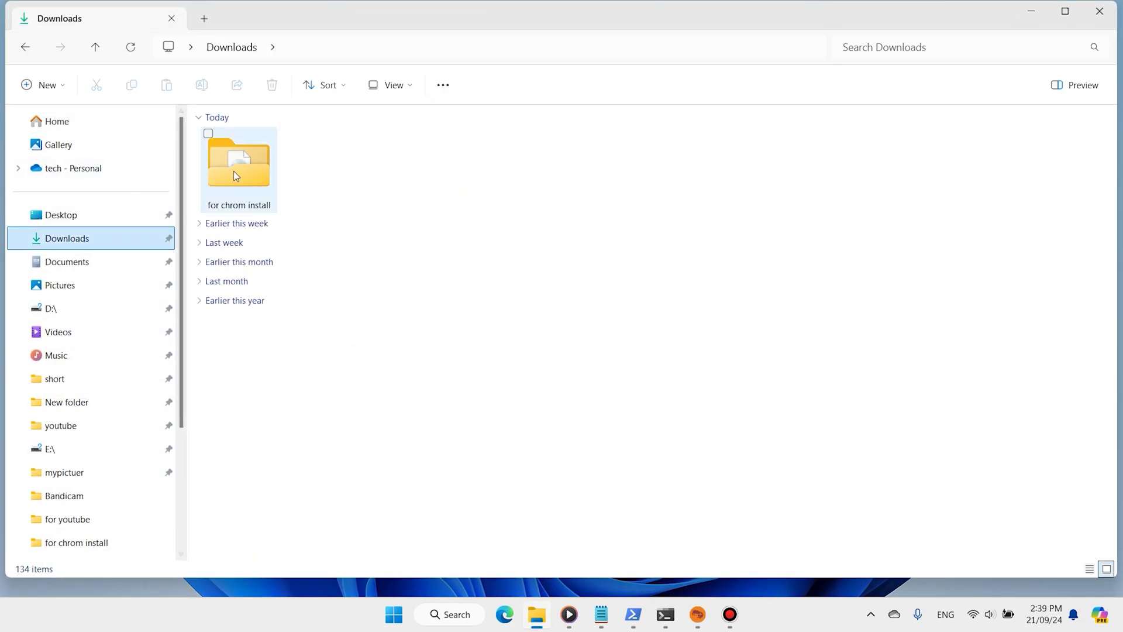
pyautogui.doubleClick(230, 175)
pyautogui.click(237, 159)
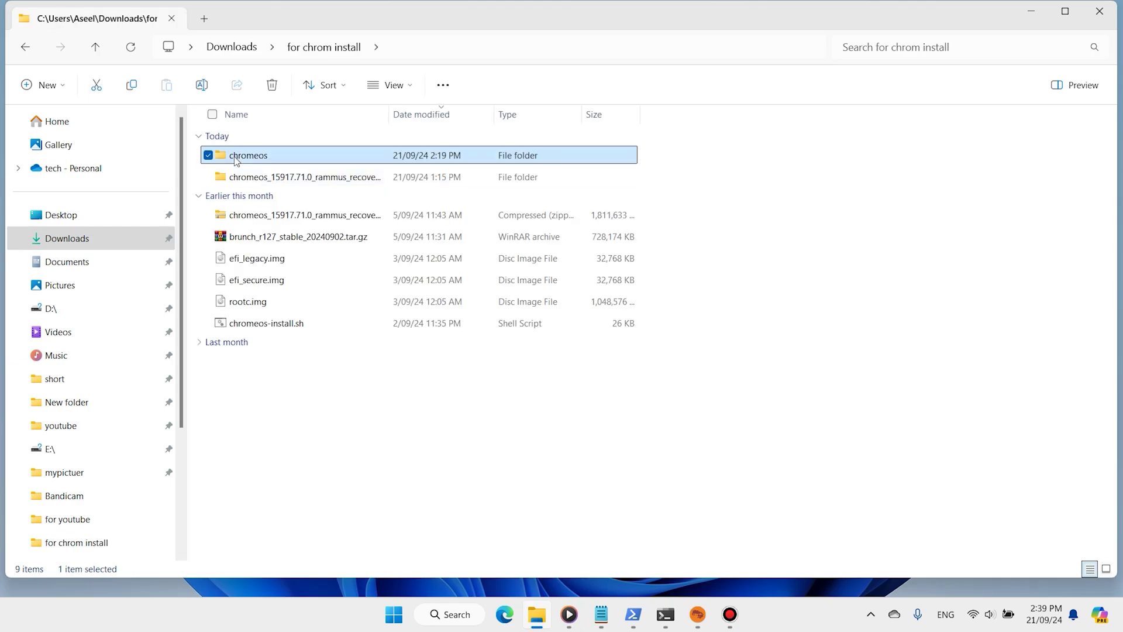
pyautogui.doubleClick(237, 158)
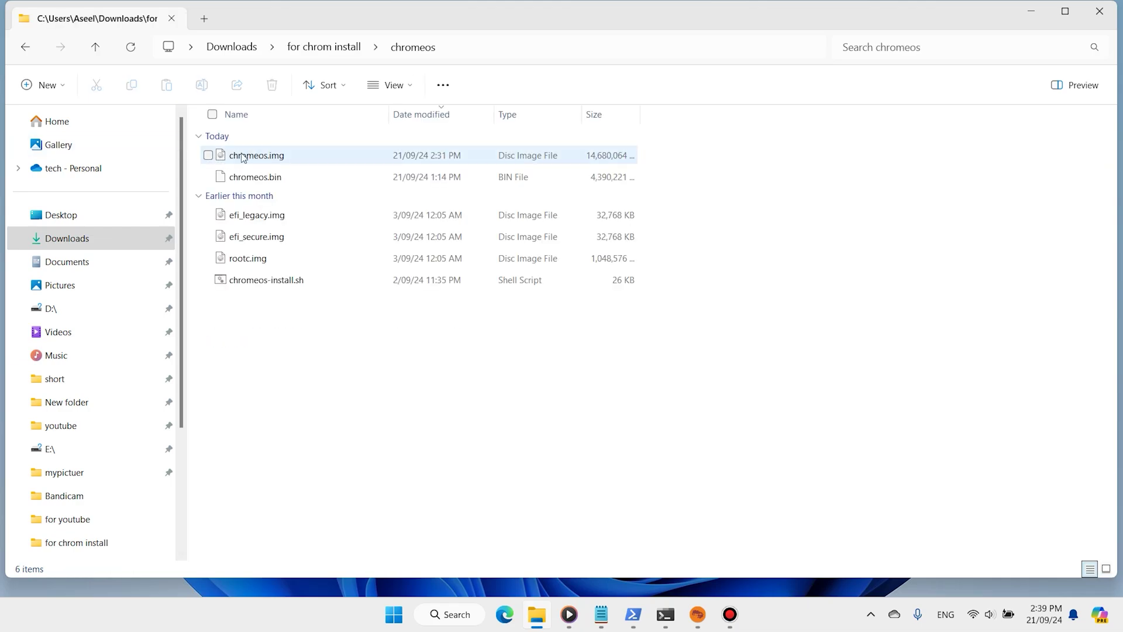
pyautogui.click(1107, 569)
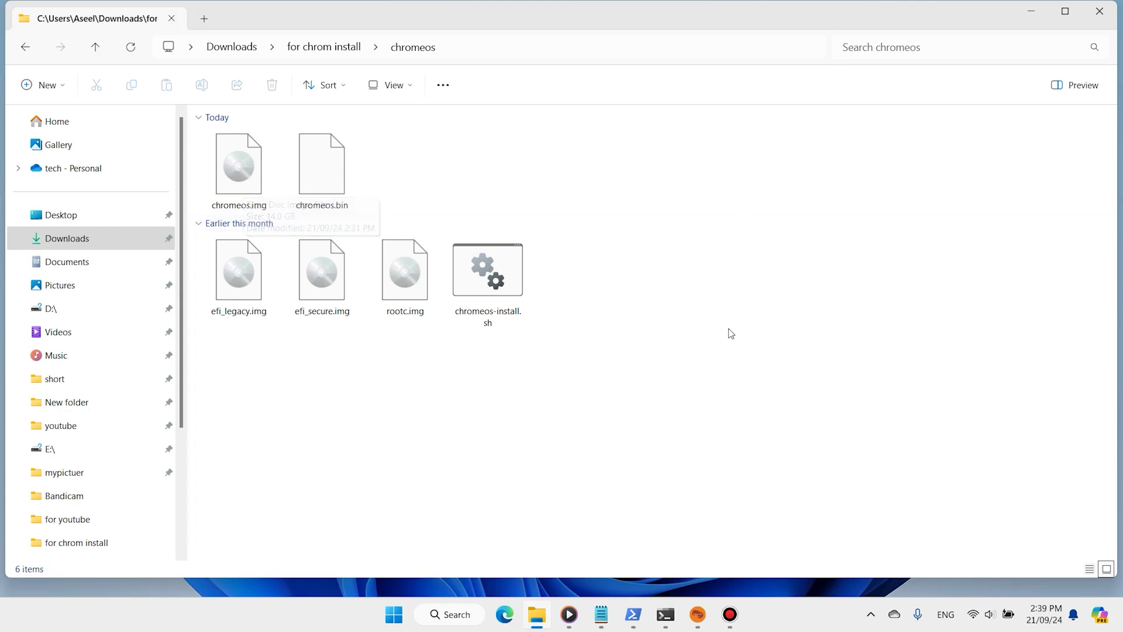
# Step: Launch Google Chrome and load the rufus.ie website
pyautogui.click(394, 614)
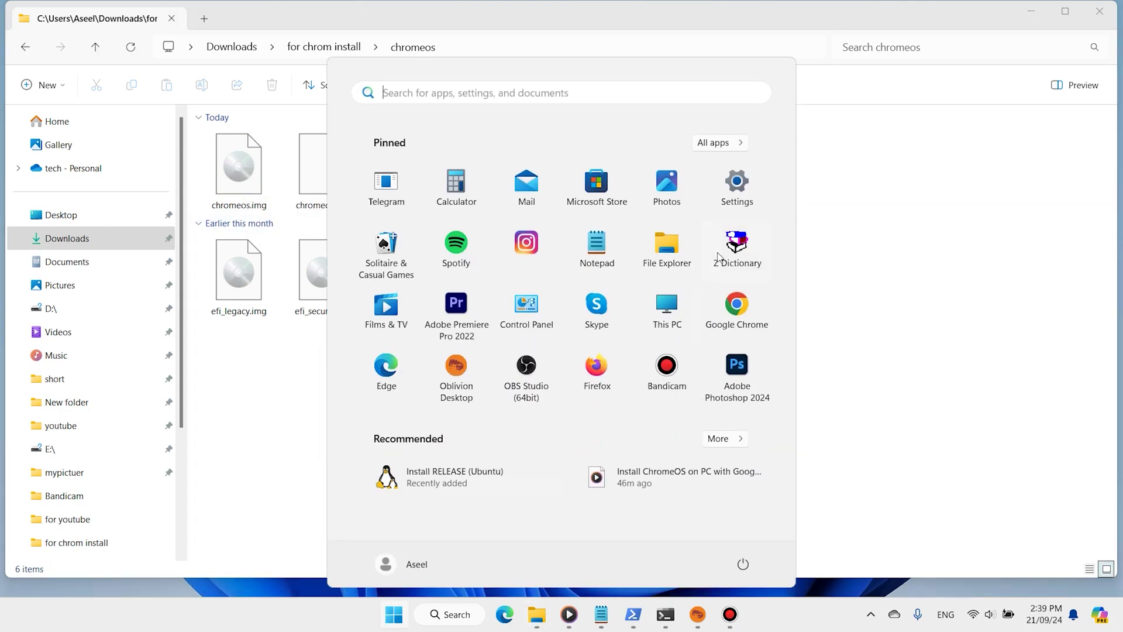
pyautogui.click(738, 244)
pyautogui.write('rufus.ie')
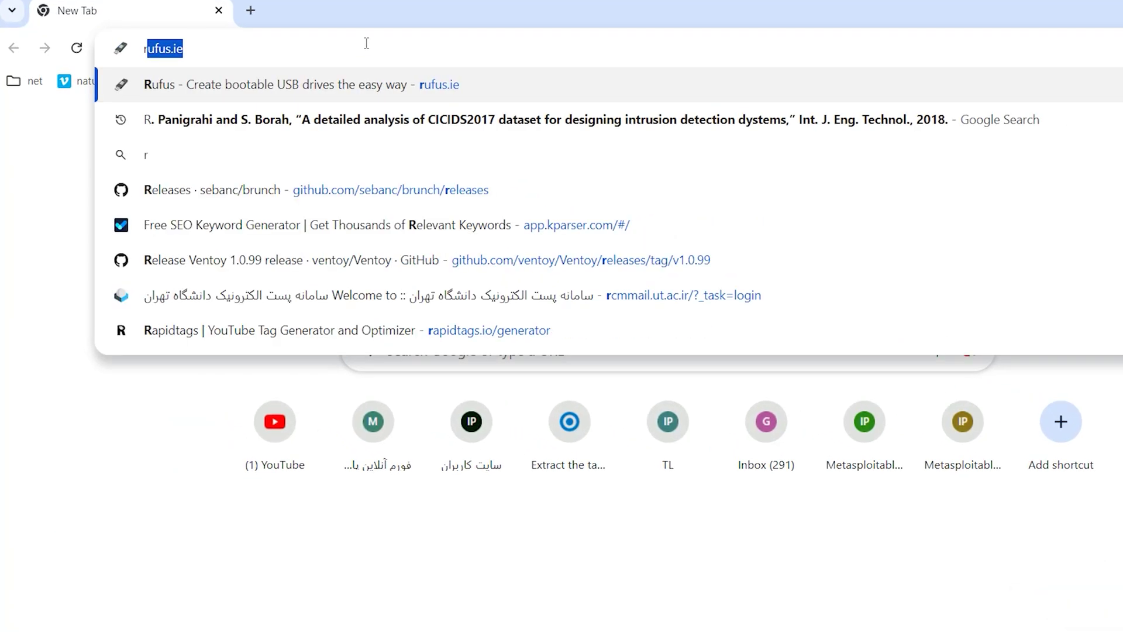
pyautogui.press('Return')
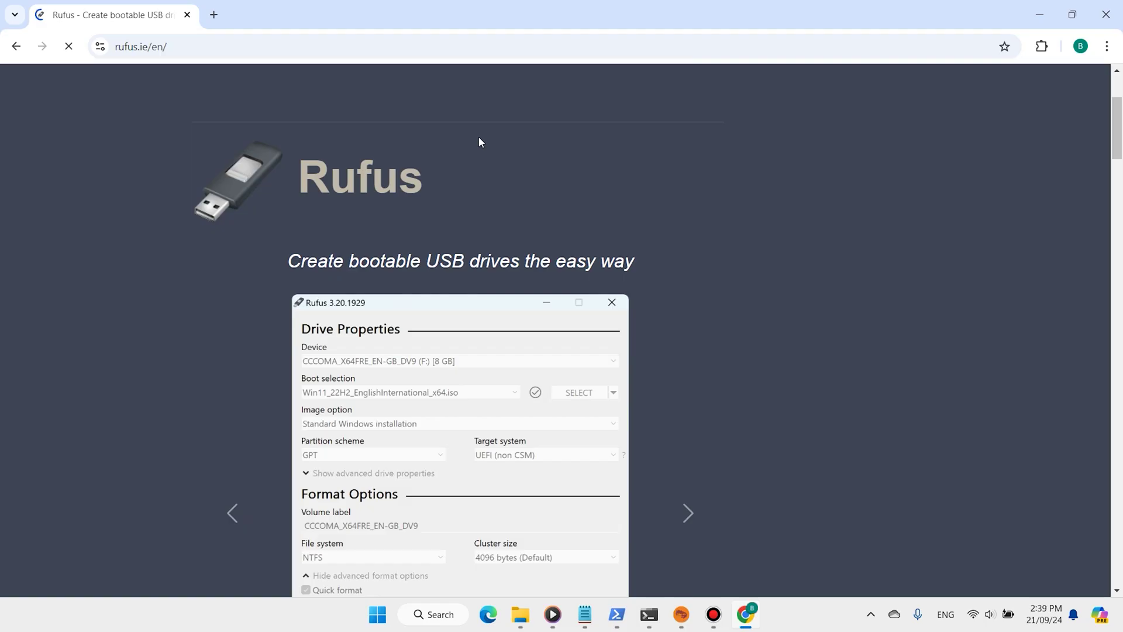
pyautogui.scroll(-5, 479, 136)
pyautogui.scroll(-4, 479, 137)
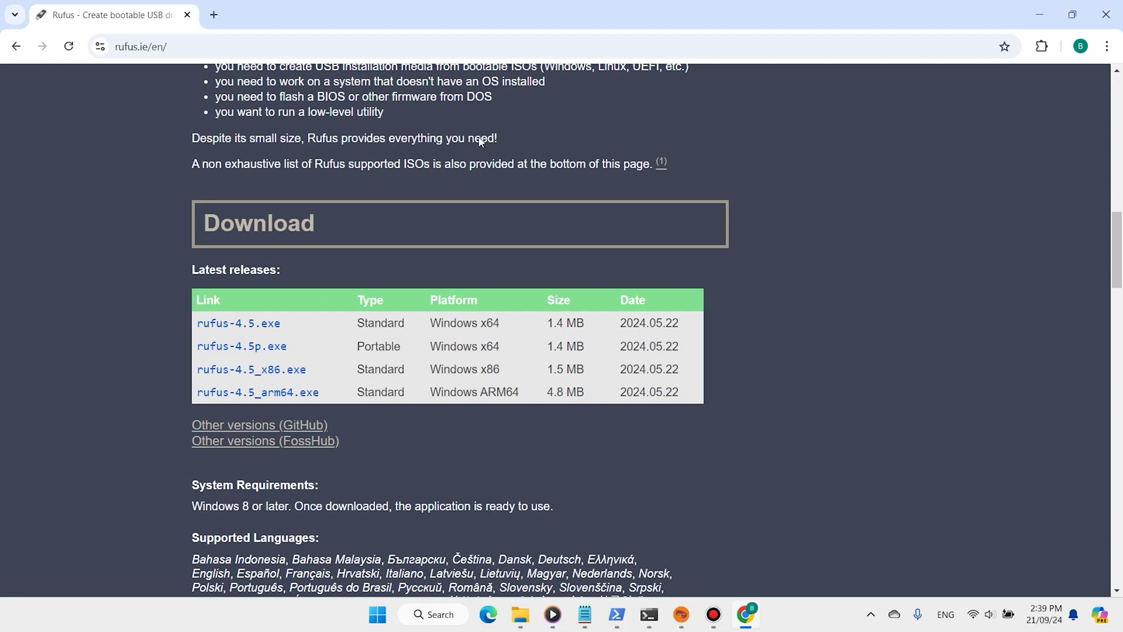
# Step: Download rufus-4.5.exe for Windows x64 and run it from the downloads list
pyautogui.click(261, 326)
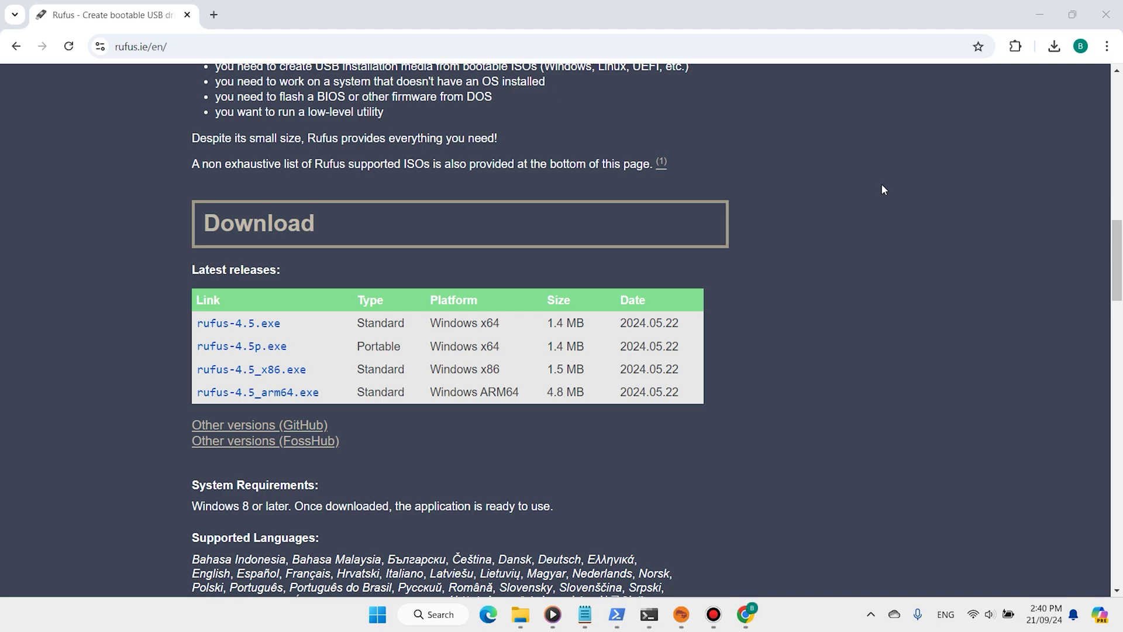
pyautogui.click(1055, 46)
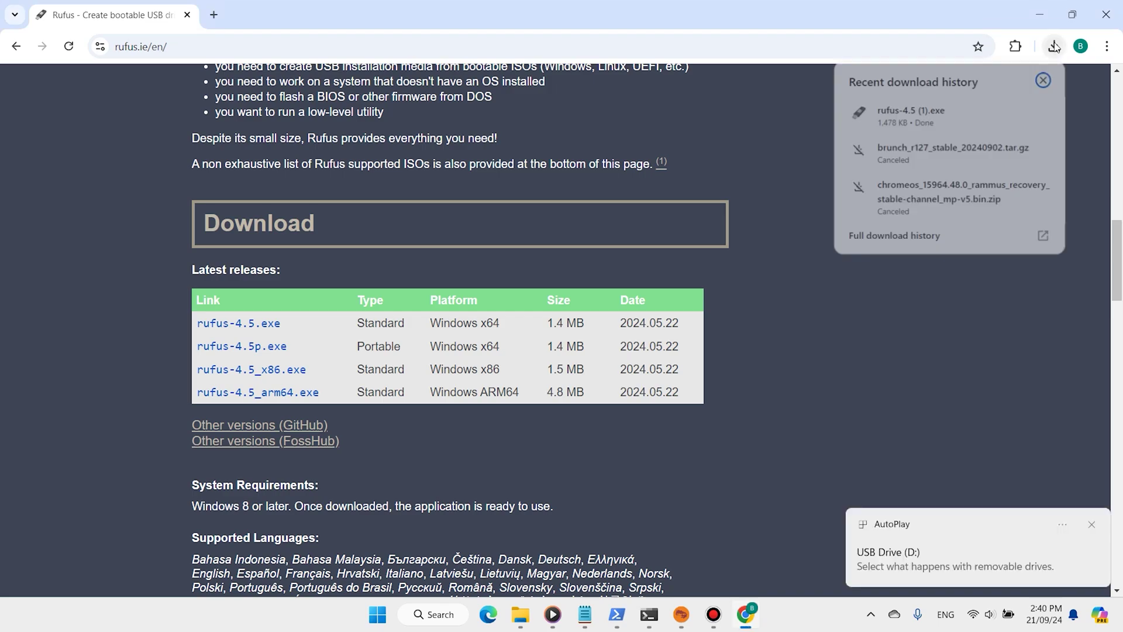
pyautogui.click(939, 112)
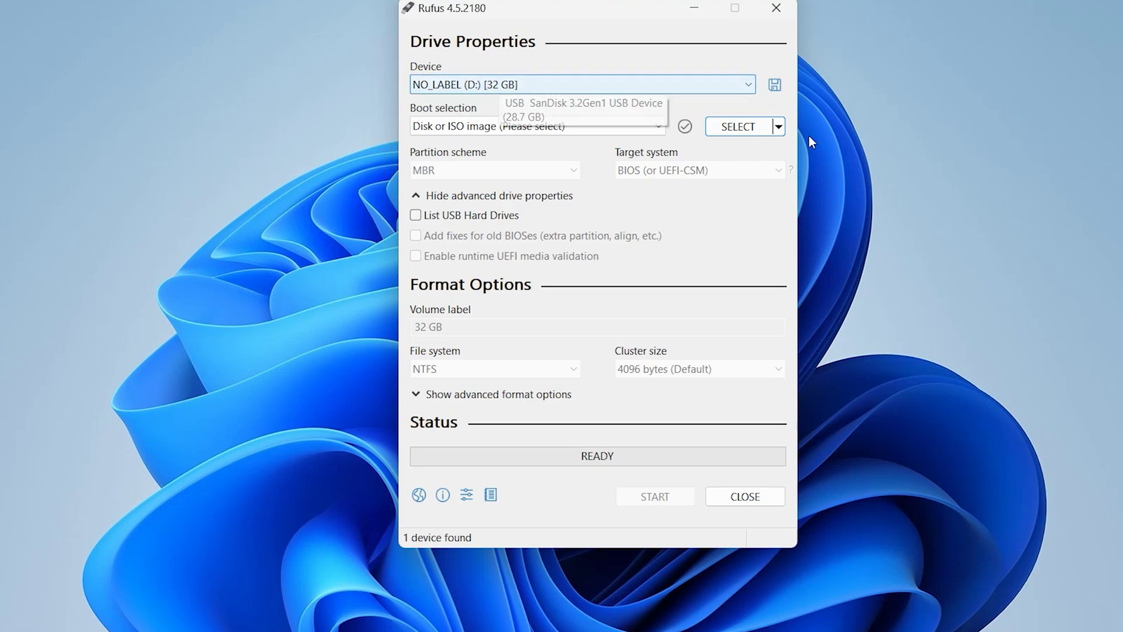
# Step: Choose chromeos.img from the for chrom install\chromeos folder as the Rufus boot image
pyautogui.click(733, 126)
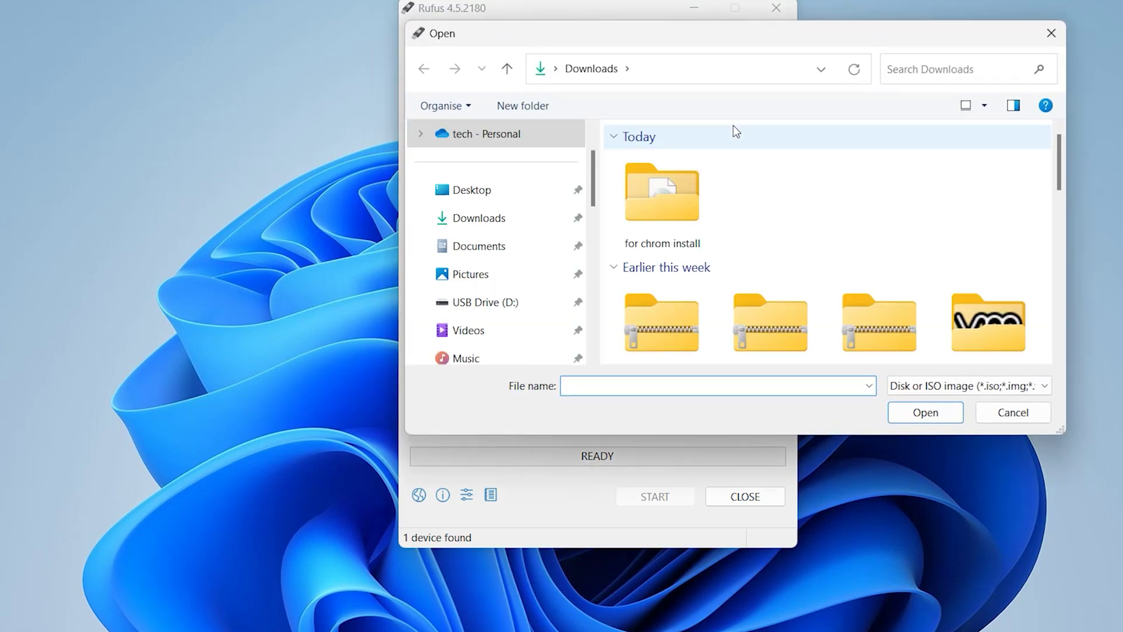
pyautogui.doubleClick(671, 196)
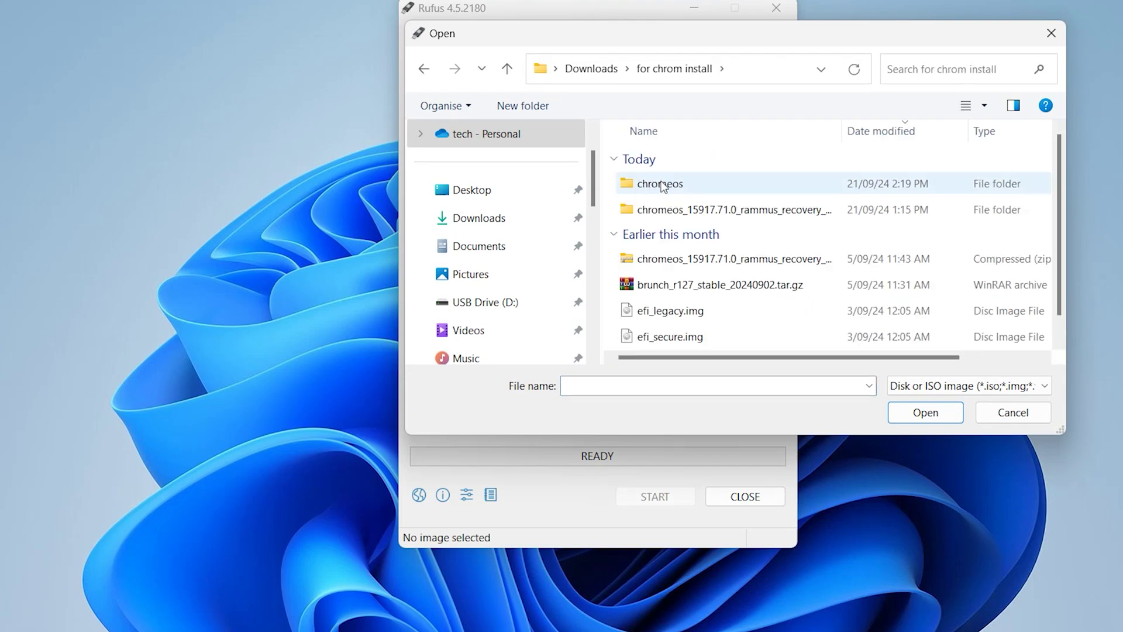
pyautogui.doubleClick(667, 183)
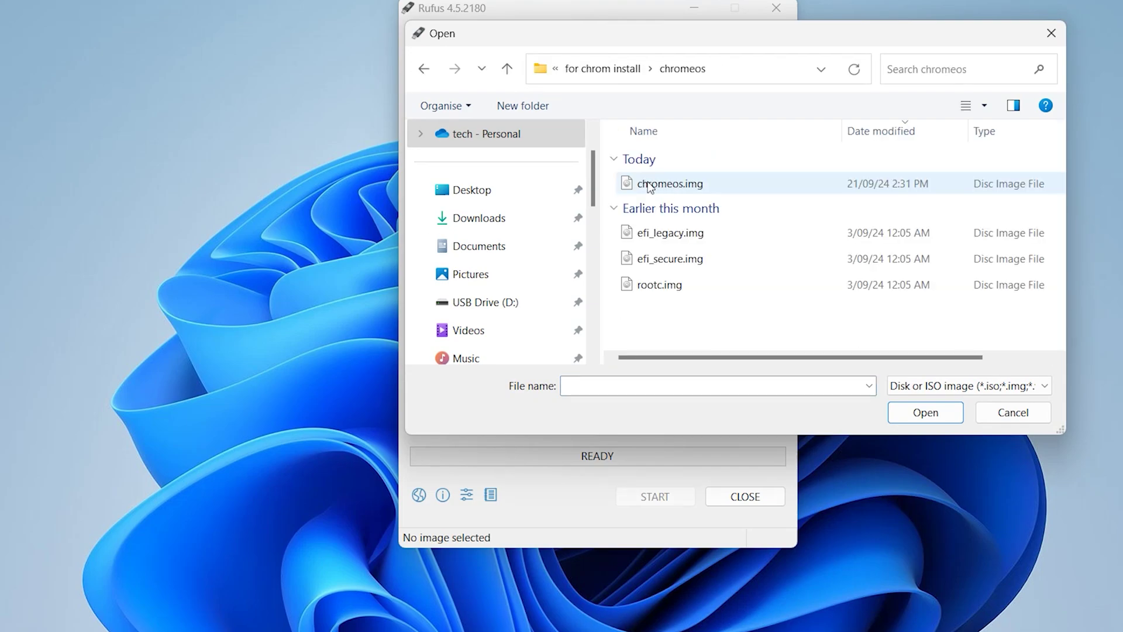
pyautogui.doubleClick(673, 185)
# Step: Write the image to the 32 GB USB drive, confirming the data-erase warning, then close Rufus
pyautogui.click(663, 498)
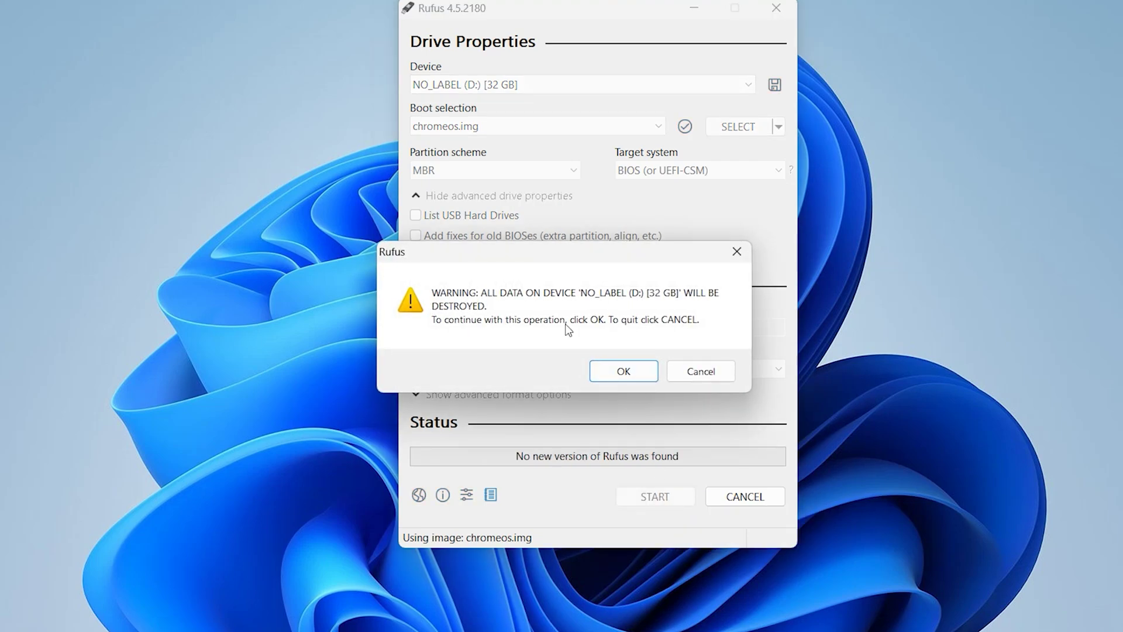
pyautogui.click(622, 371)
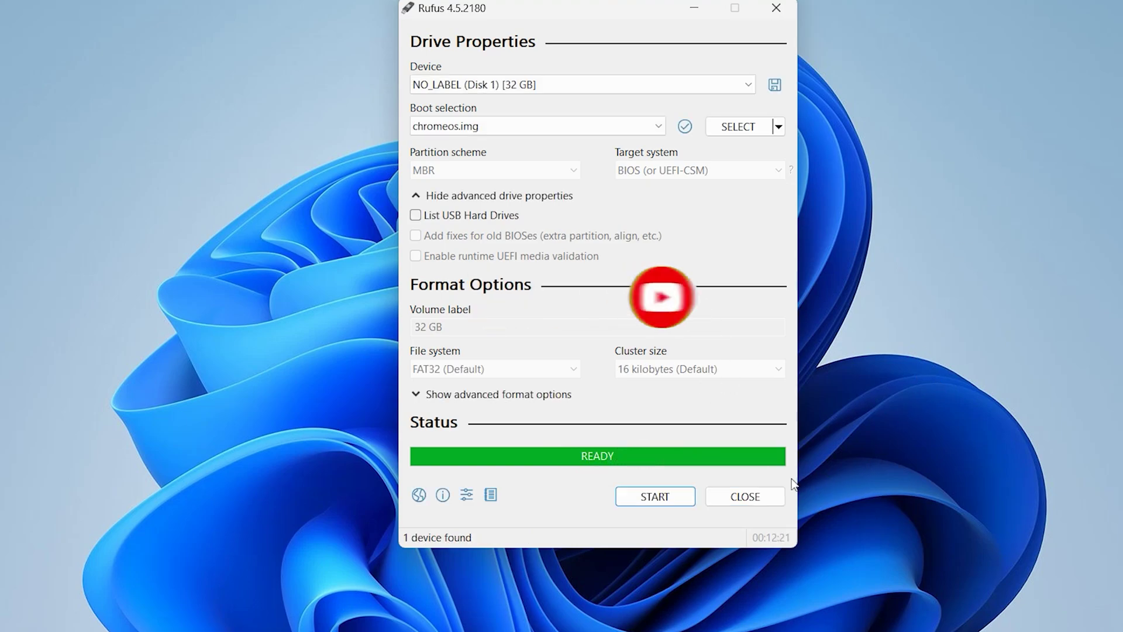
pyautogui.click(745, 496)
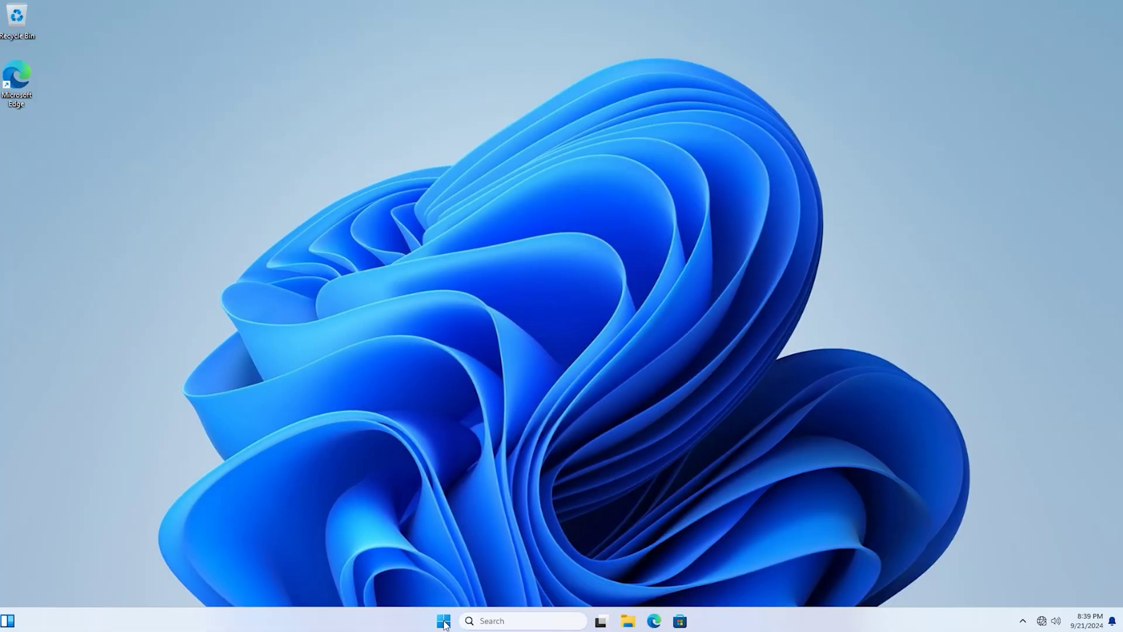
# Step: Restart the PC from the Start menu's power options
pyautogui.click(444, 622)
pyautogui.click(316, 244)
pyautogui.click(444, 620)
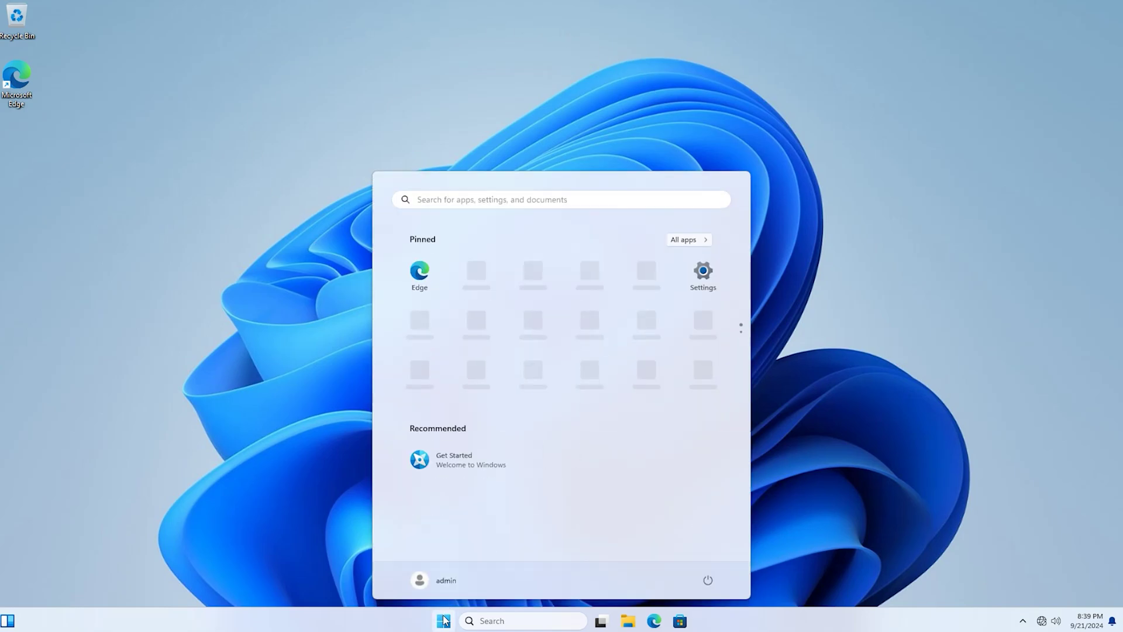
pyautogui.click(708, 580)
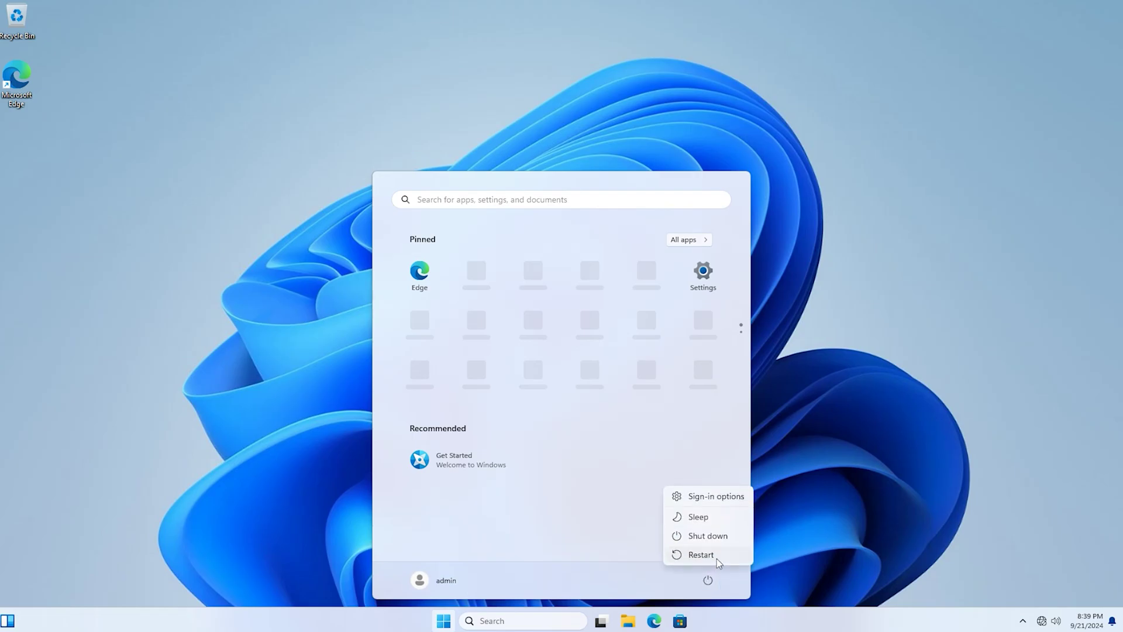
pyautogui.click(717, 557)
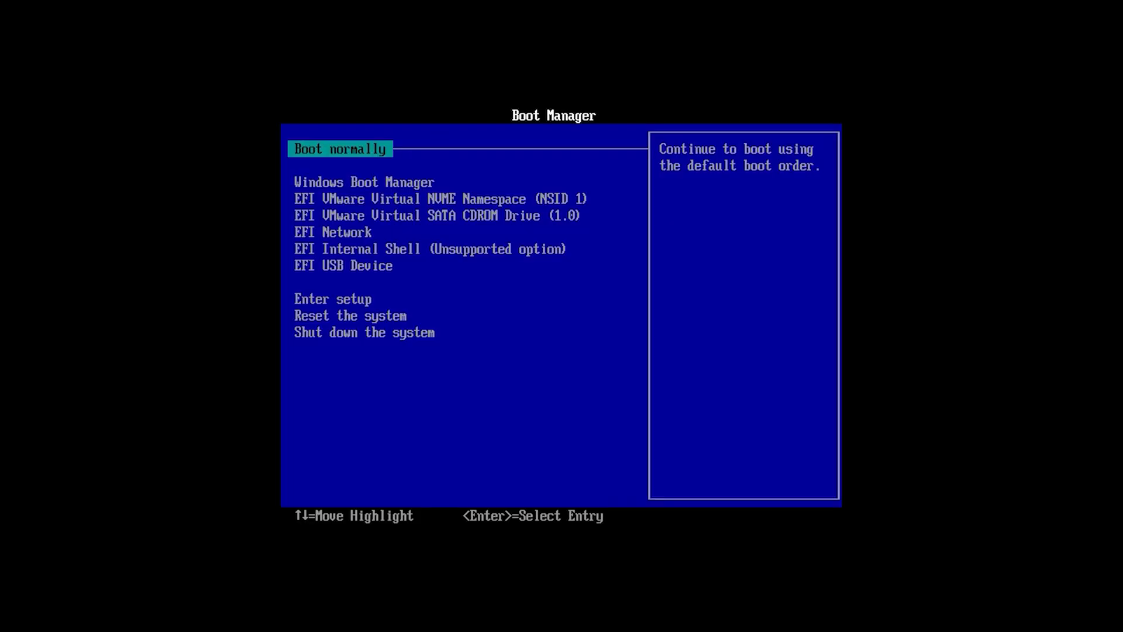
# Step: Boot from EFI USB Device in the Boot Manager so Brunch starts ChromeOS
pyautogui.press('Down')
pyautogui.press('Down')
pyautogui.press('Down')
pyautogui.press('Down')
pyautogui.press('Down')
pyautogui.press('Down')
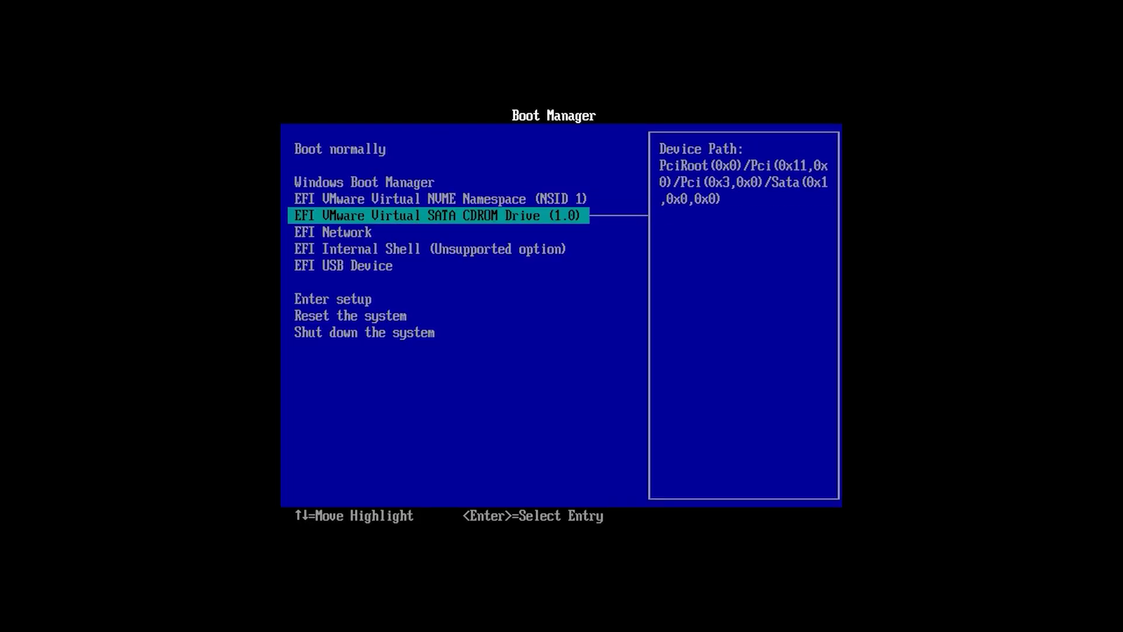
pyautogui.press('Return')
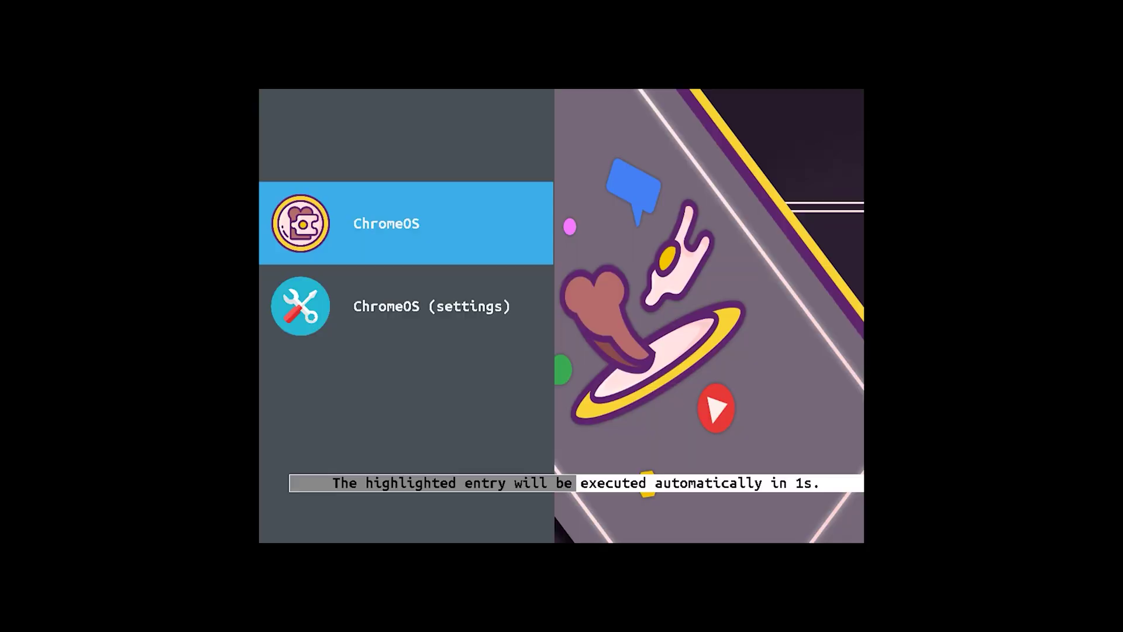